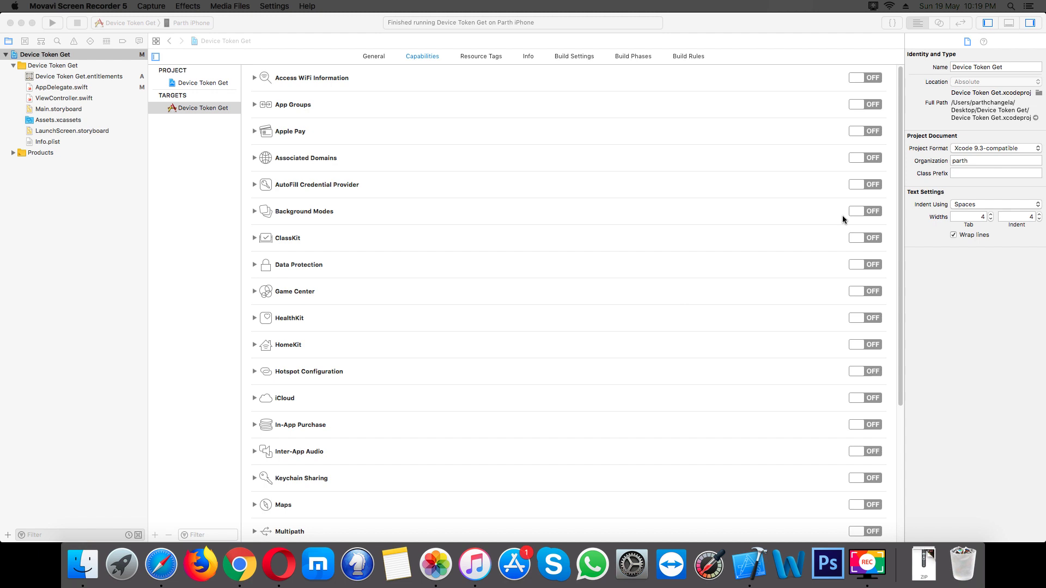
pyautogui.scroll(-2, 843, 215)
pyautogui.scroll(-3, 855, 238)
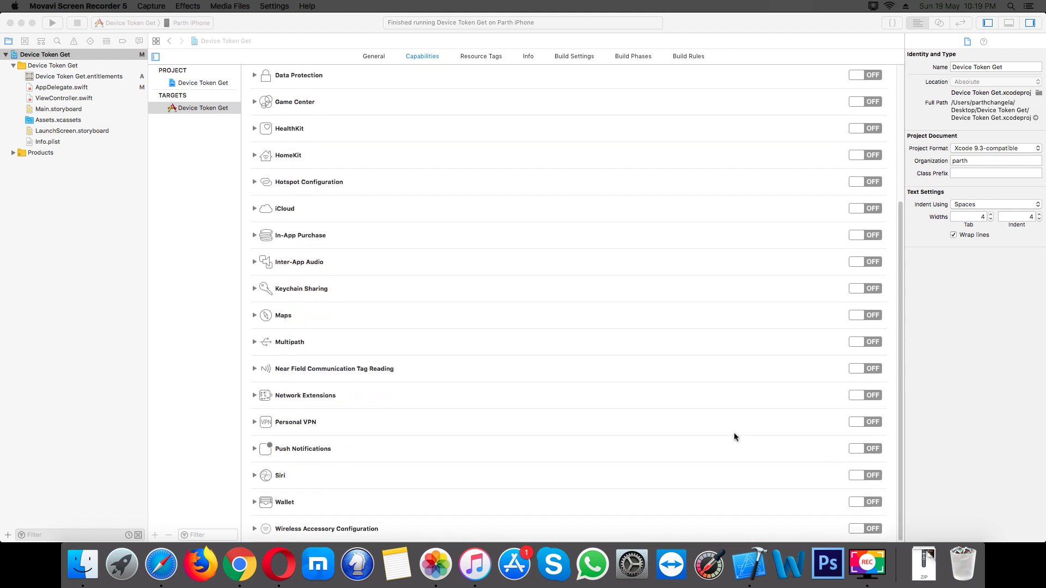
# Turn on Push Notifications and Background Modes with Remote notifications, then open AppDelegate.swift
pyautogui.click(877, 451)
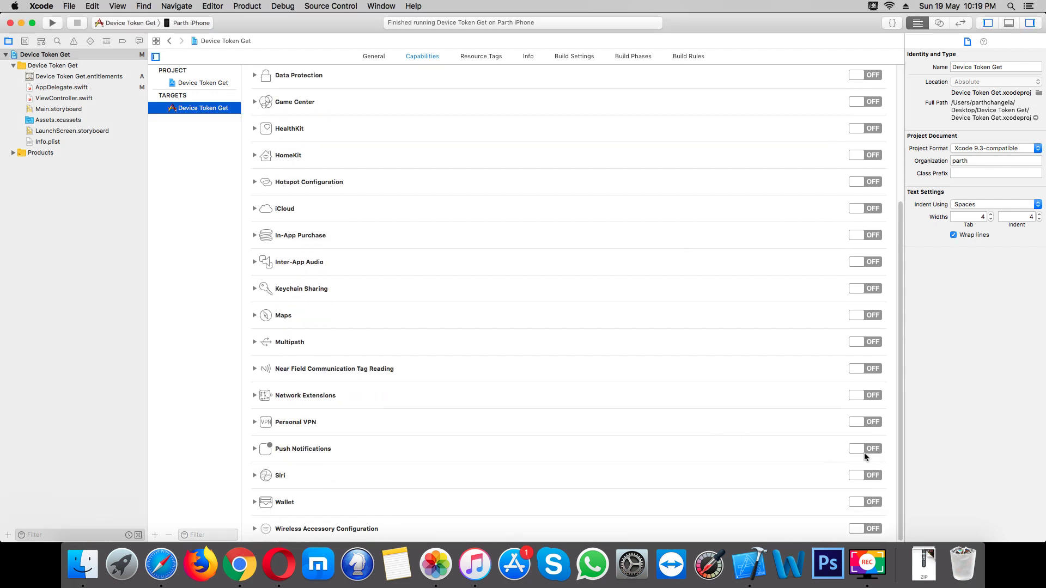
pyautogui.click(867, 450)
pyautogui.scroll(2, 857, 351)
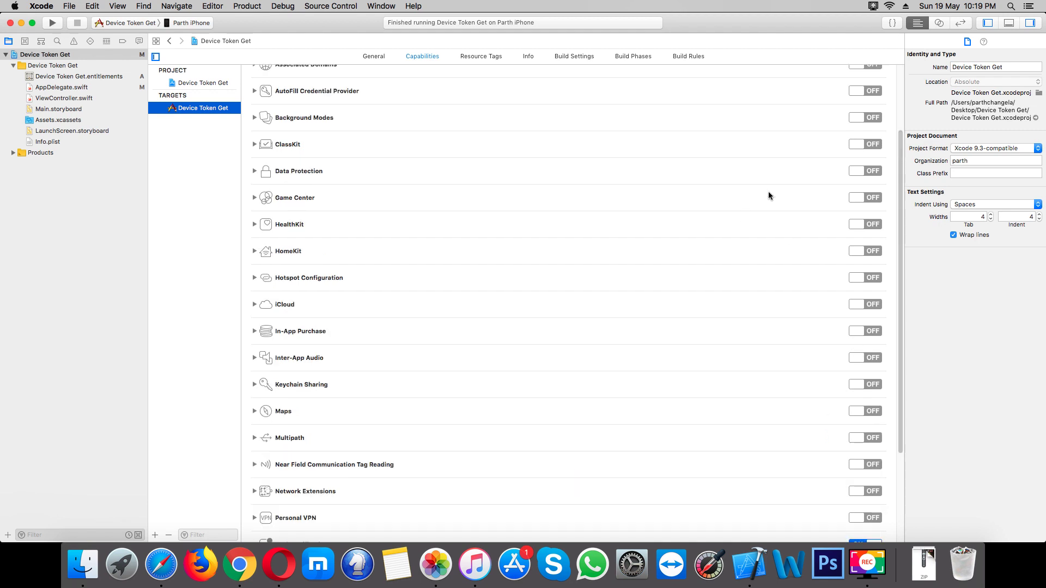
pyautogui.click(874, 117)
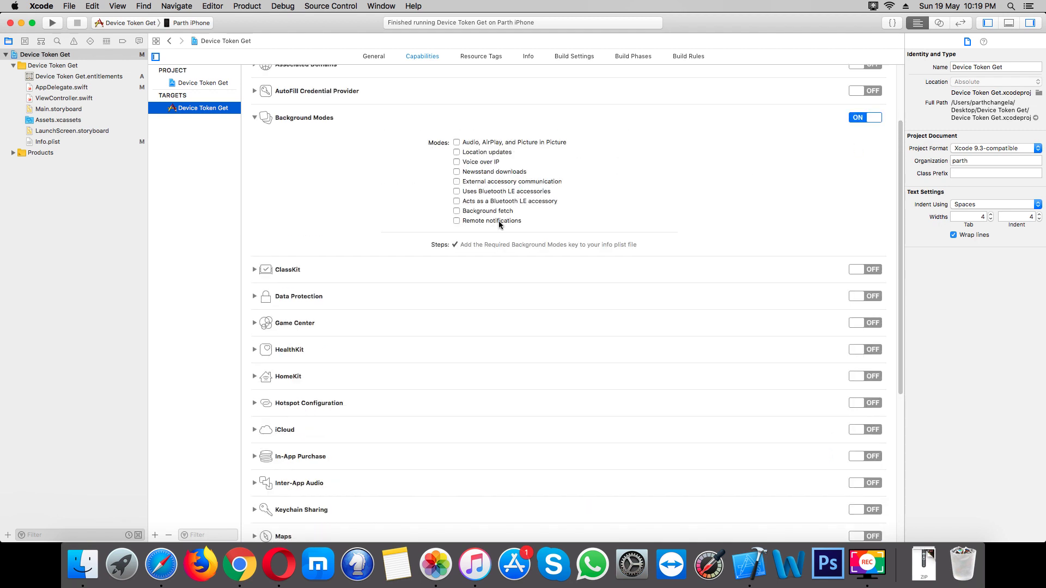
pyautogui.click(499, 221)
pyautogui.click(62, 87)
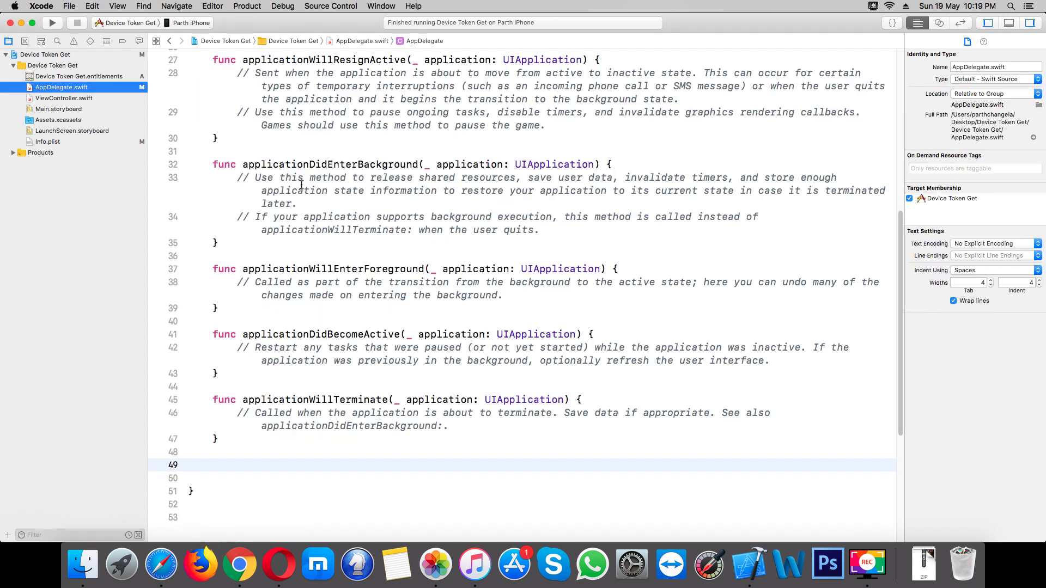
pyautogui.scroll(5, 400, 214)
pyautogui.scroll(5, 410, 219)
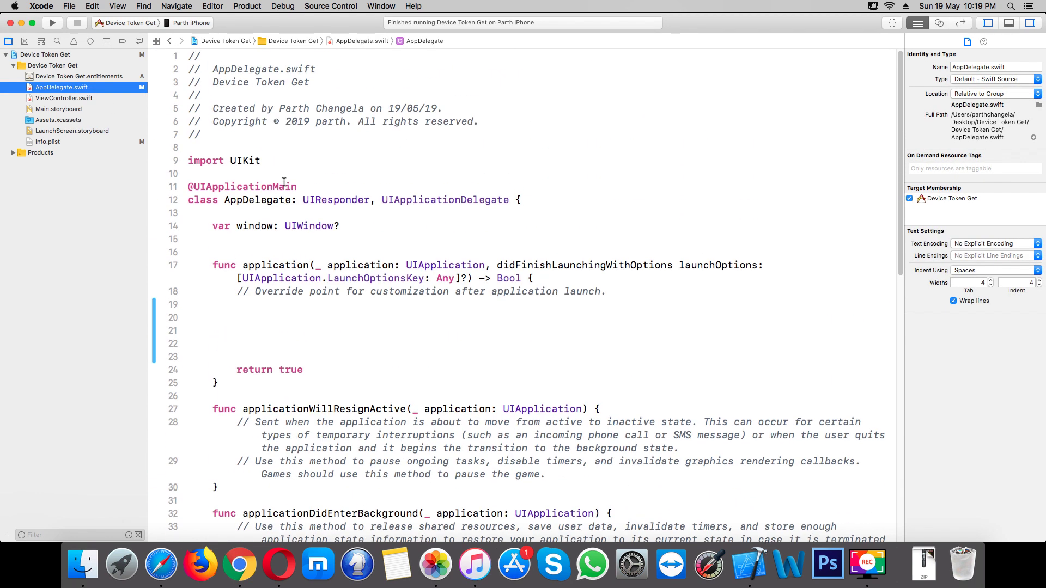
# Add 'import UserNotifications' below 'import UIKit' in AppDelegate.swift
pyautogui.click(218, 175)
pyautogui.write('impo')
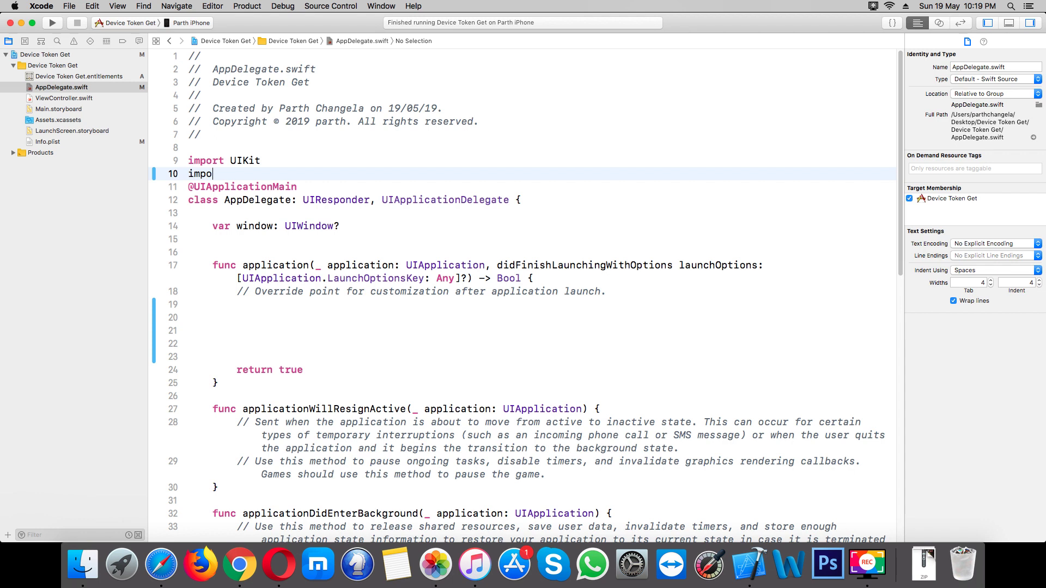
pyautogui.write('rt ')
pyautogui.write('u')
pyautogui.write('ser')
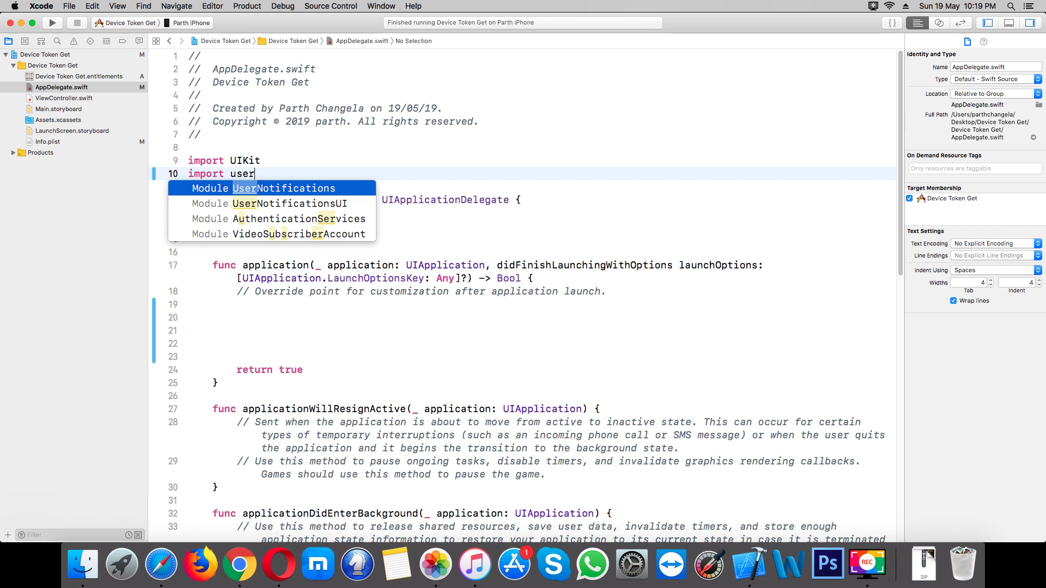
pyautogui.press('Return')
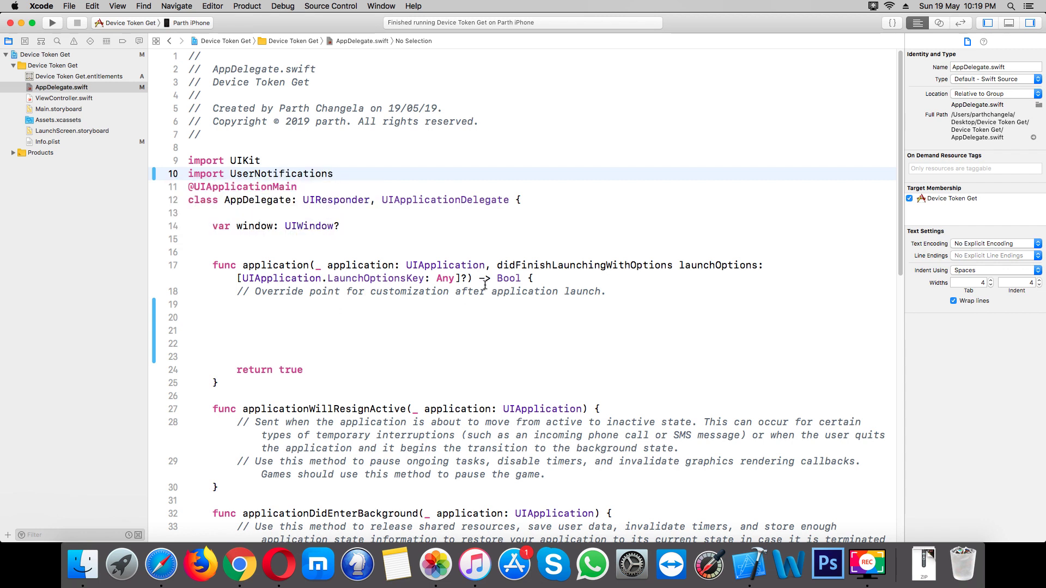
pyautogui.scroll(-1, 384, 243)
pyautogui.click(325, 234)
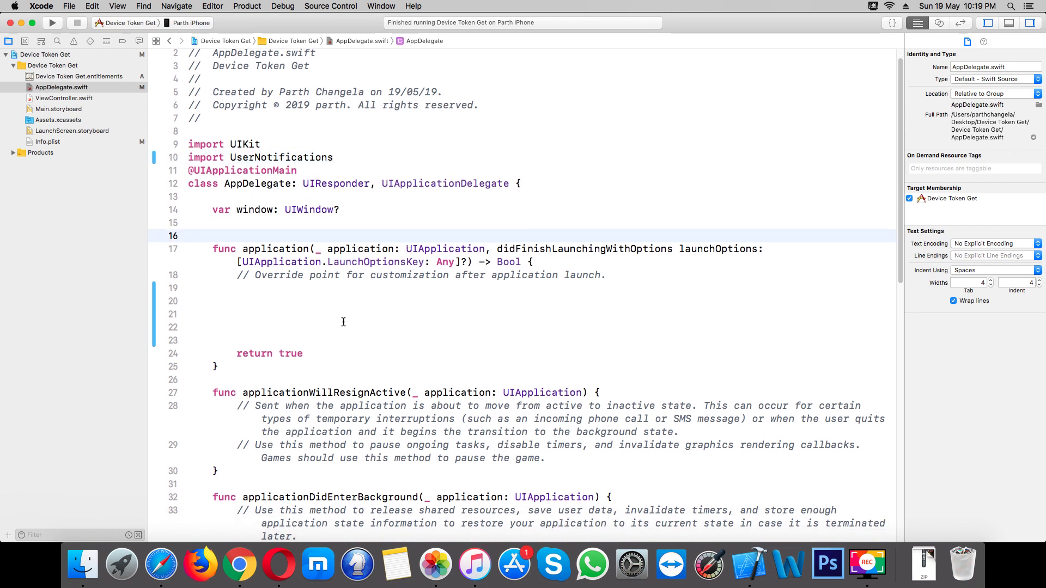
pyautogui.scroll(-3, 343, 315)
# In didFinishLaunching, call requestAuthorization for [.alert, .sound] with a didAllow, error closure
pyautogui.click(398, 278)
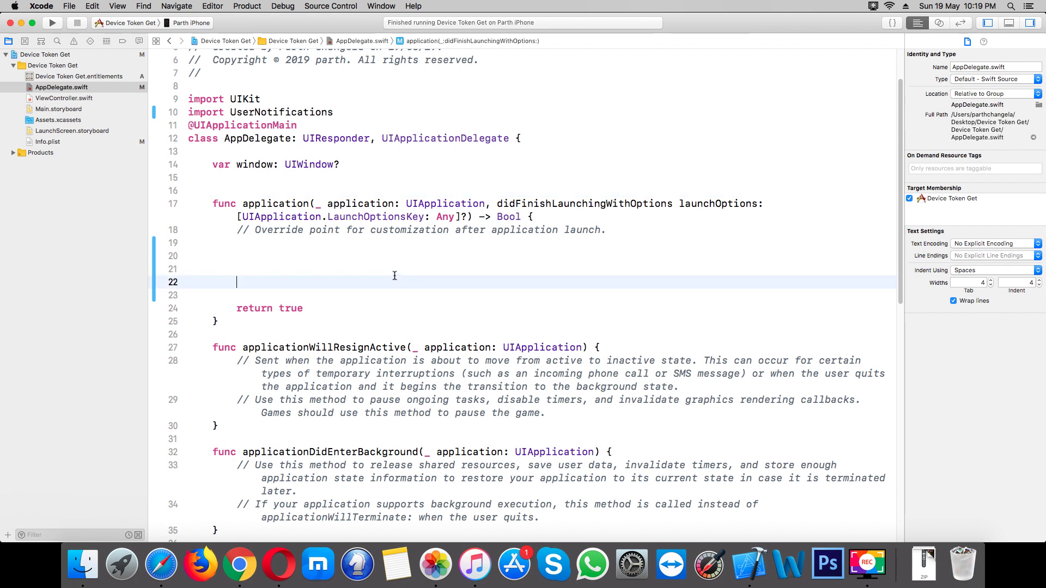
pyautogui.write('un')
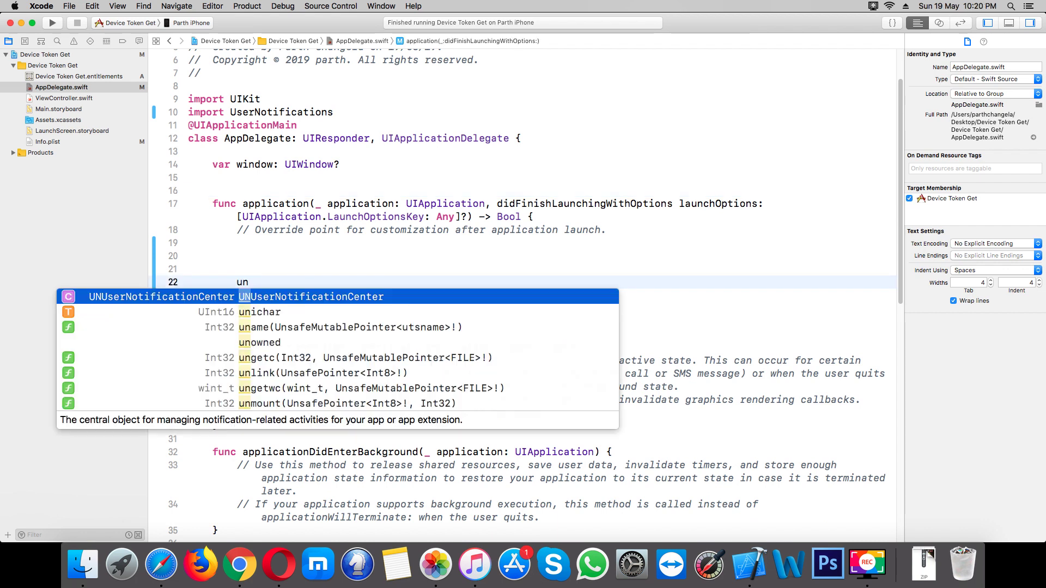
pyautogui.write('u')
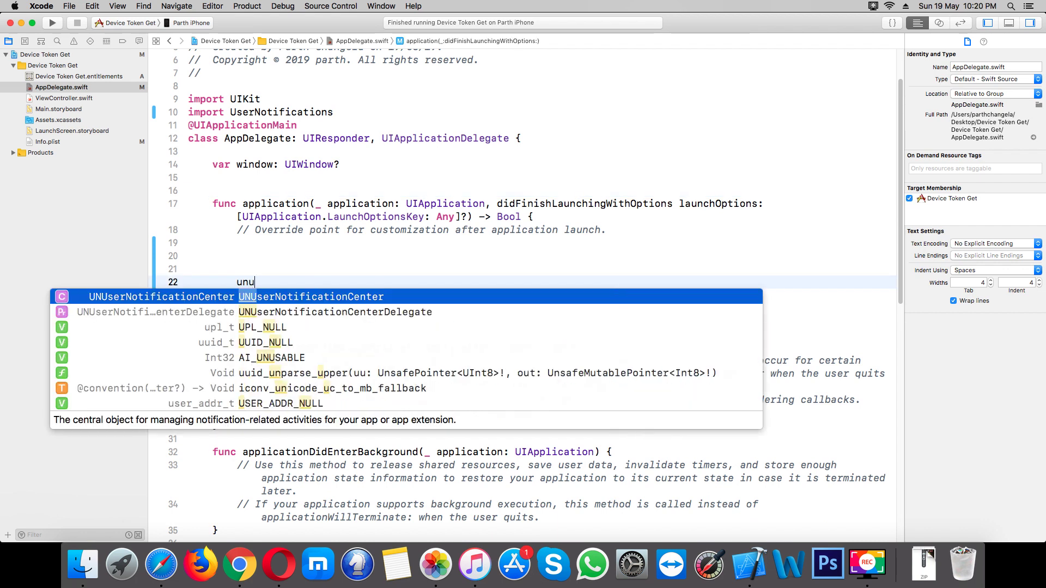
pyautogui.press('Return')
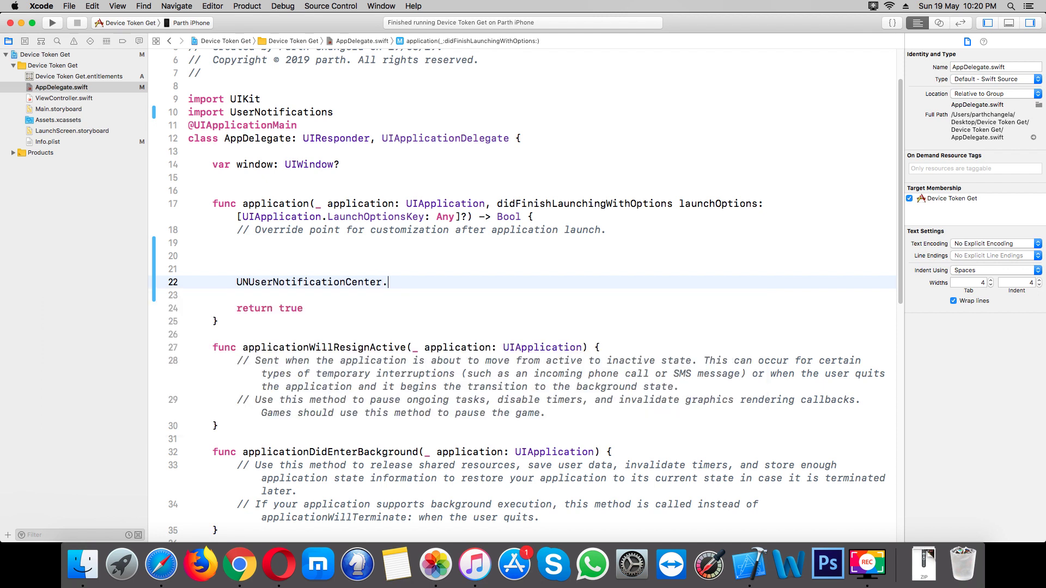
pyautogui.write('cu')
pyautogui.press('Return')
pyautogui.write('.re')
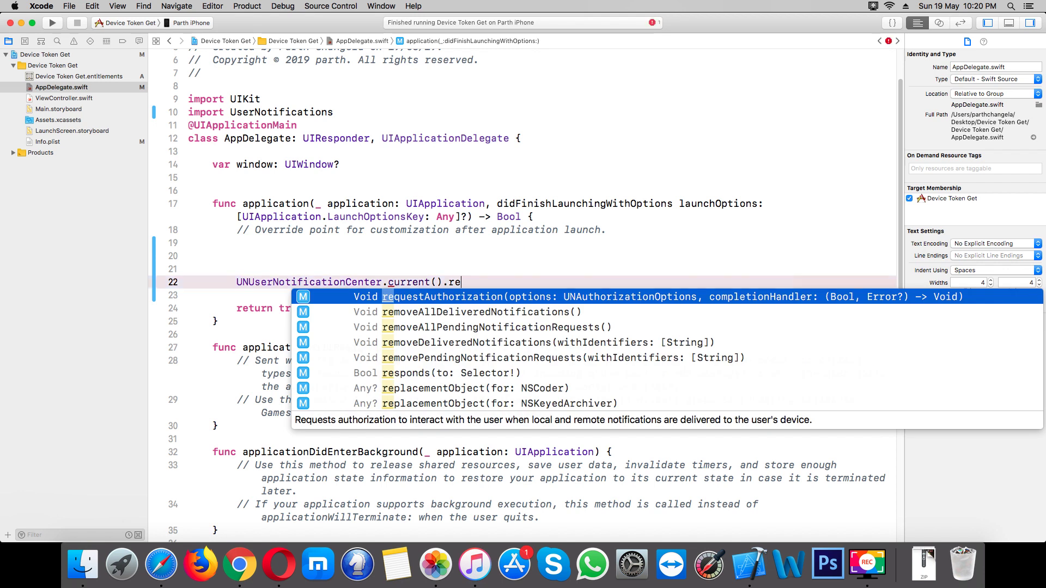
pyautogui.press('Return')
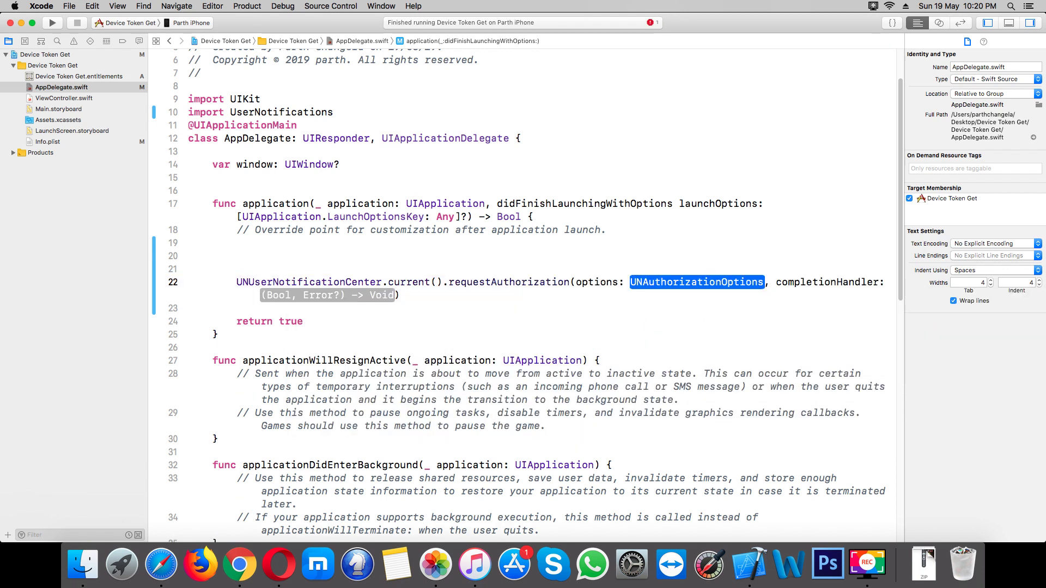
pyautogui.write('[')
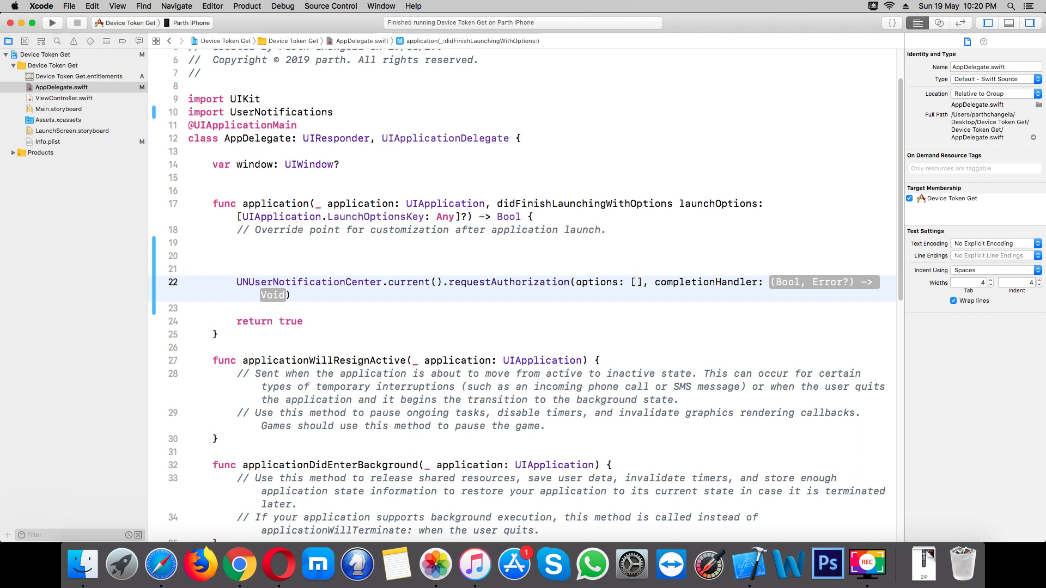
pyautogui.write('.a')
pyautogui.press('Return')
pyautogui.press('Tab')
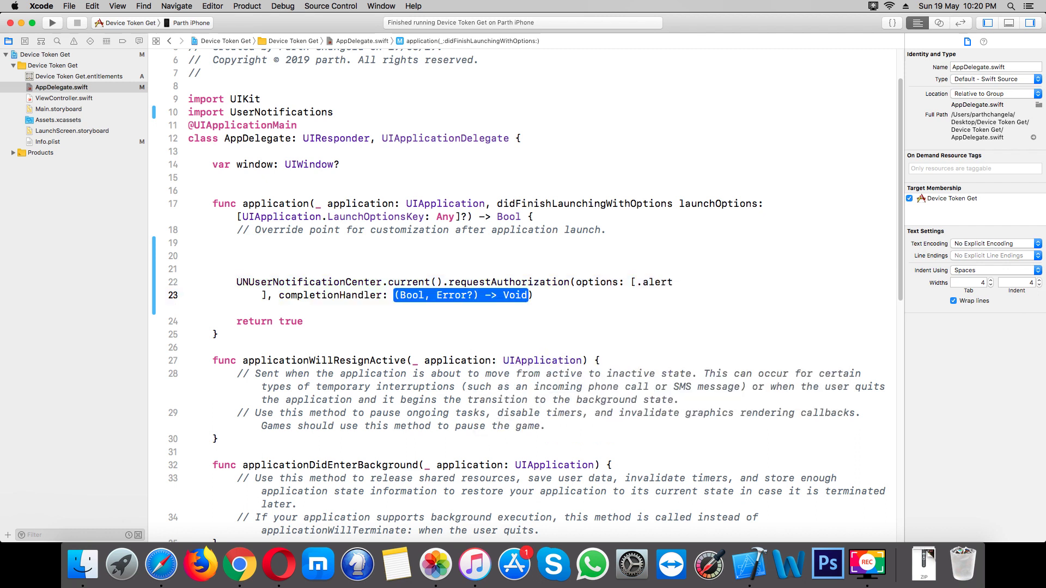
pyautogui.click(674, 282)
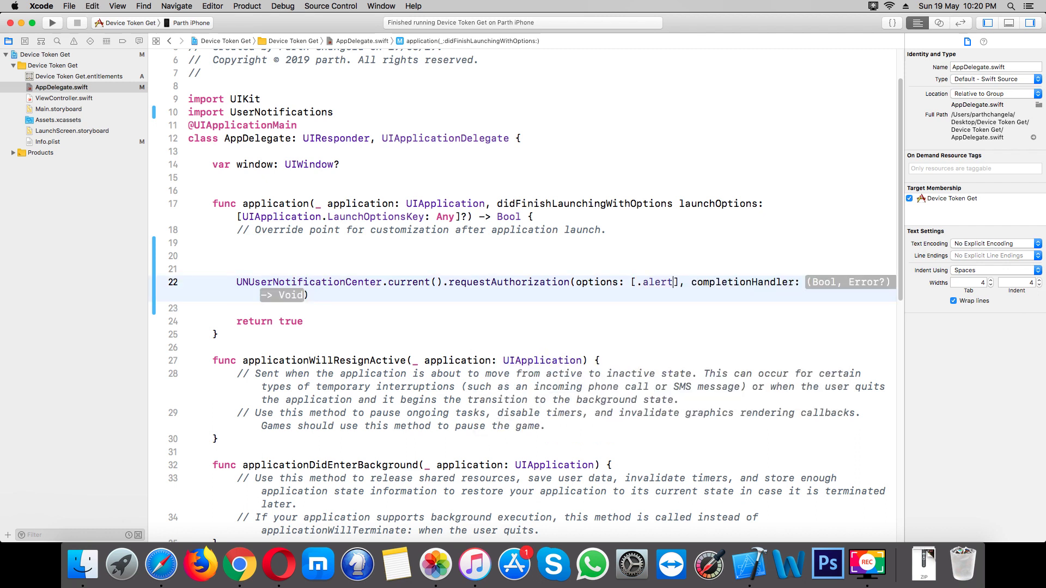
pyautogui.write(', ')
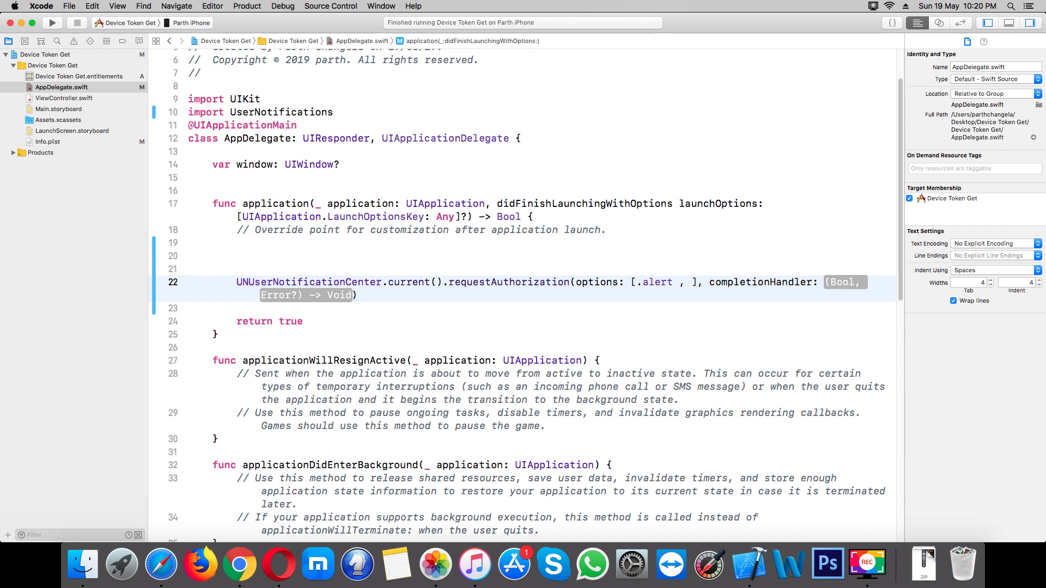
pyautogui.write('.so')
pyautogui.press('Return')
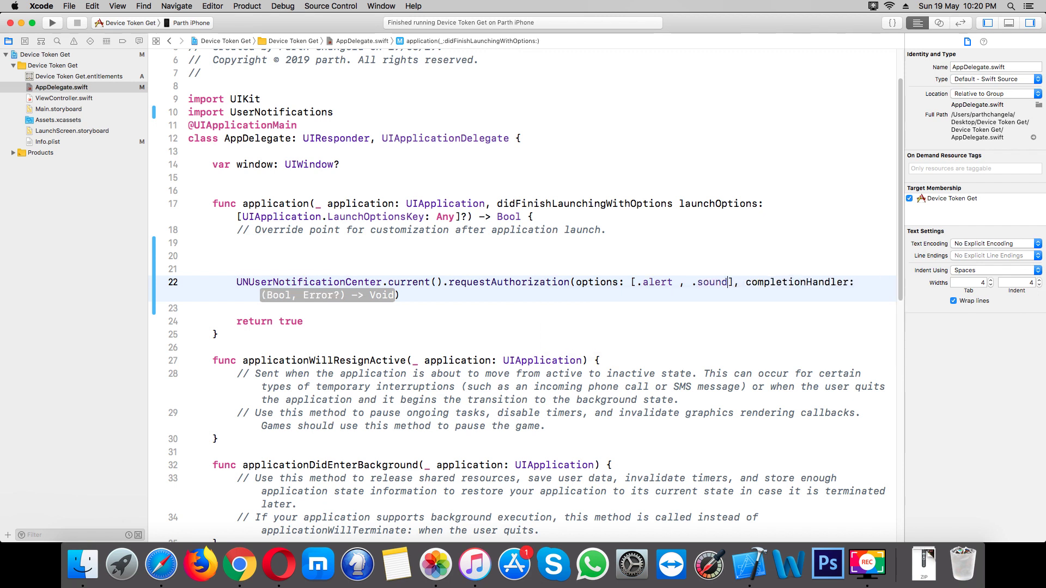
pyautogui.press('BackSpace')
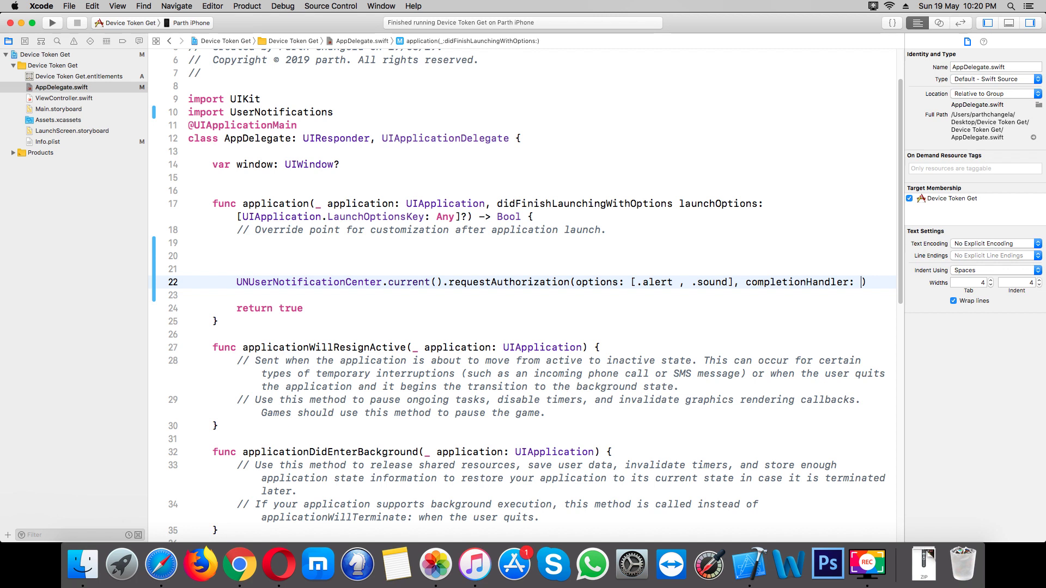
pyautogui.write('{}')
pyautogui.write('didA')
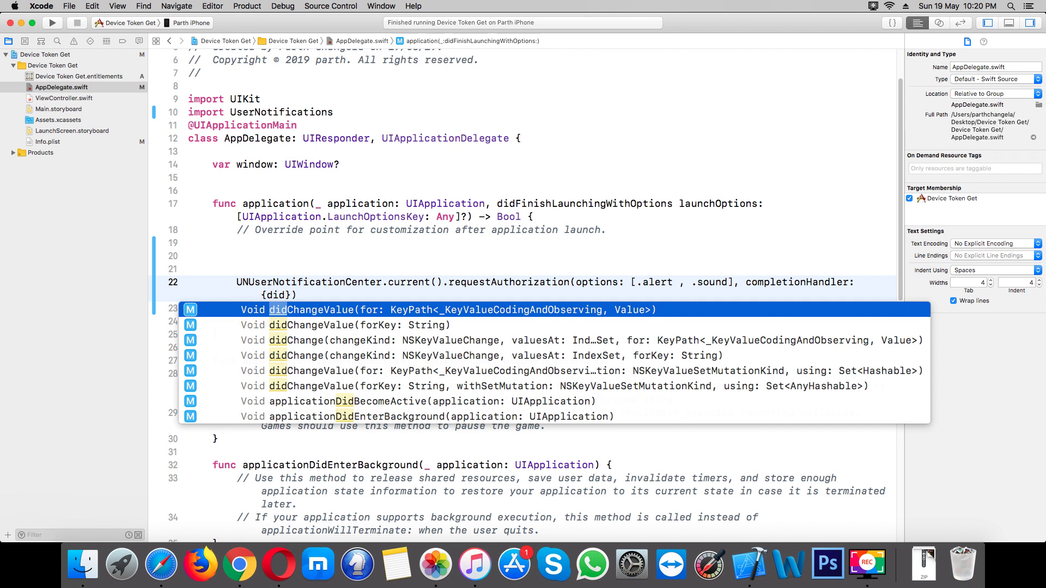
pyautogui.write('llow')
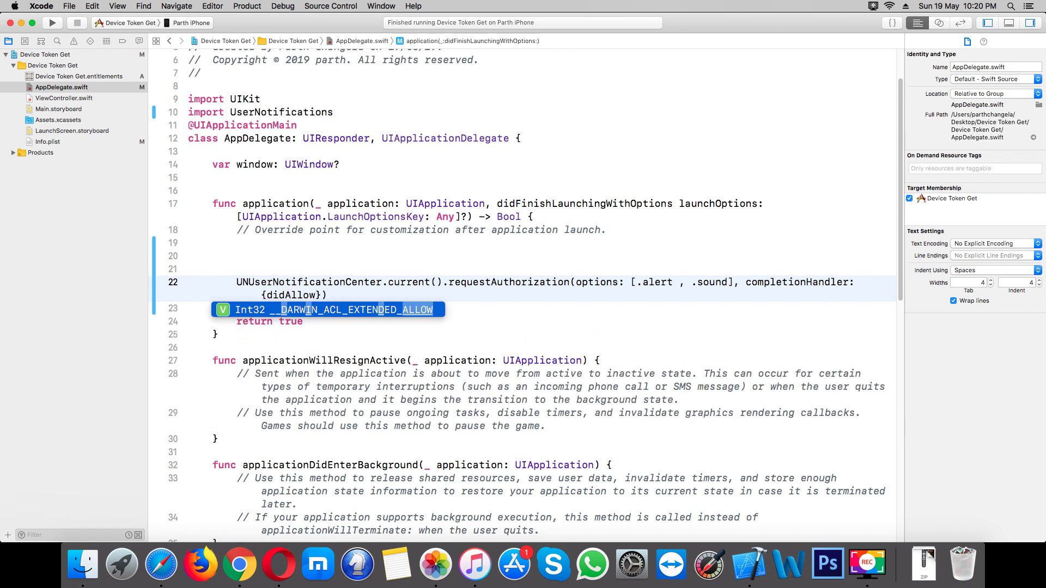
pyautogui.write(', e')
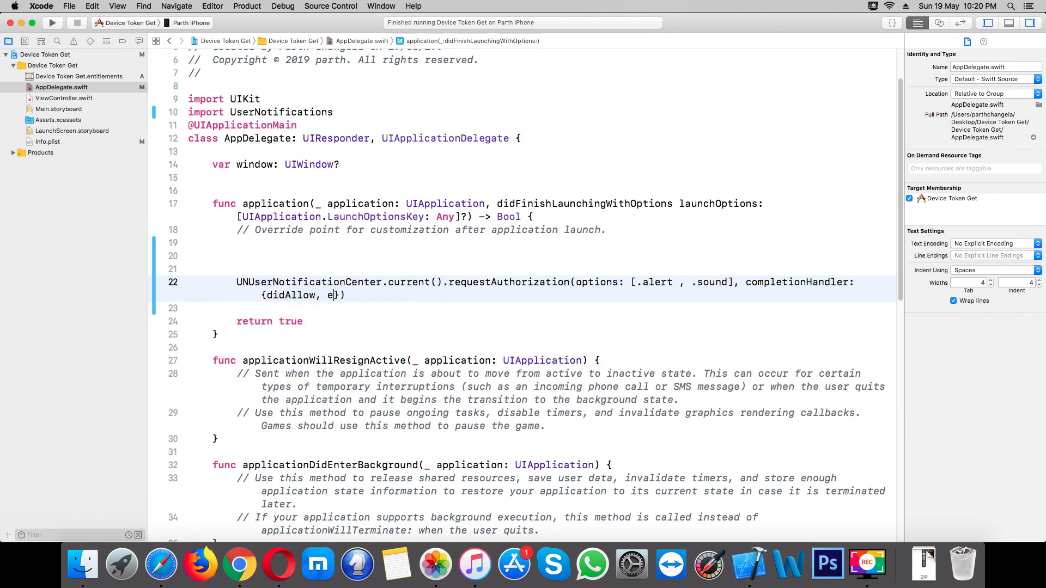
pyautogui.write('rror')
pyautogui.write(' in')
pyautogui.press('Return')
pyautogui.press('Down')
# Add UIApplication.shared.registerForRemoteNotifications() after the authorization request
pyautogui.press('Return')
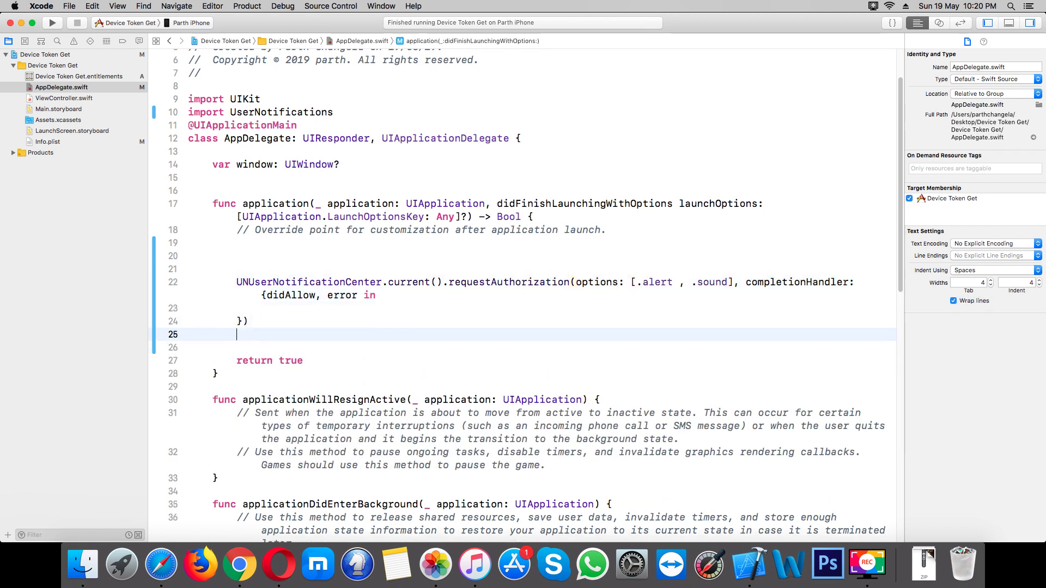
pyautogui.write('UIAppl')
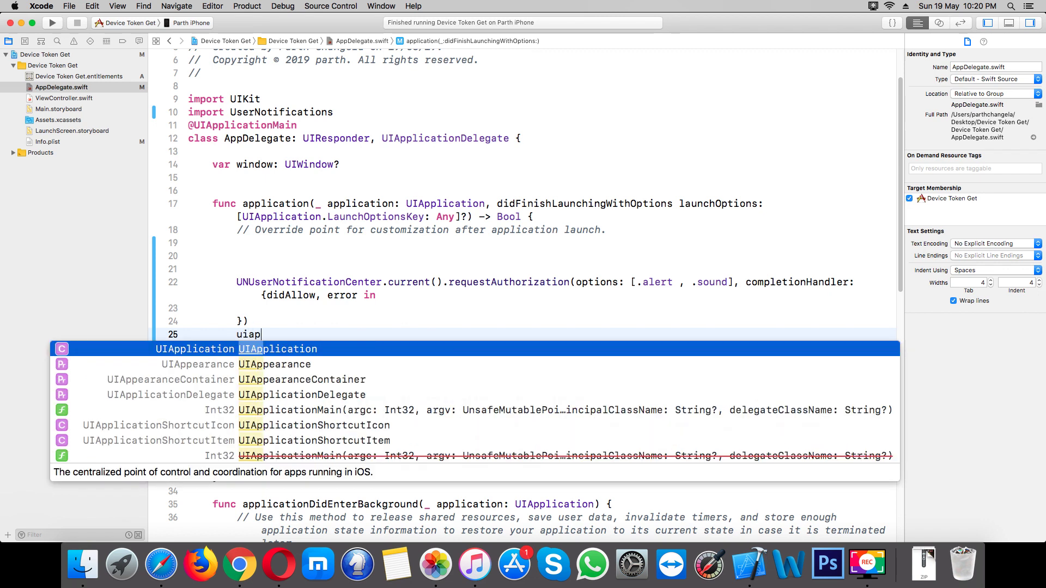
pyautogui.press('Return')
pyautogui.write('sh')
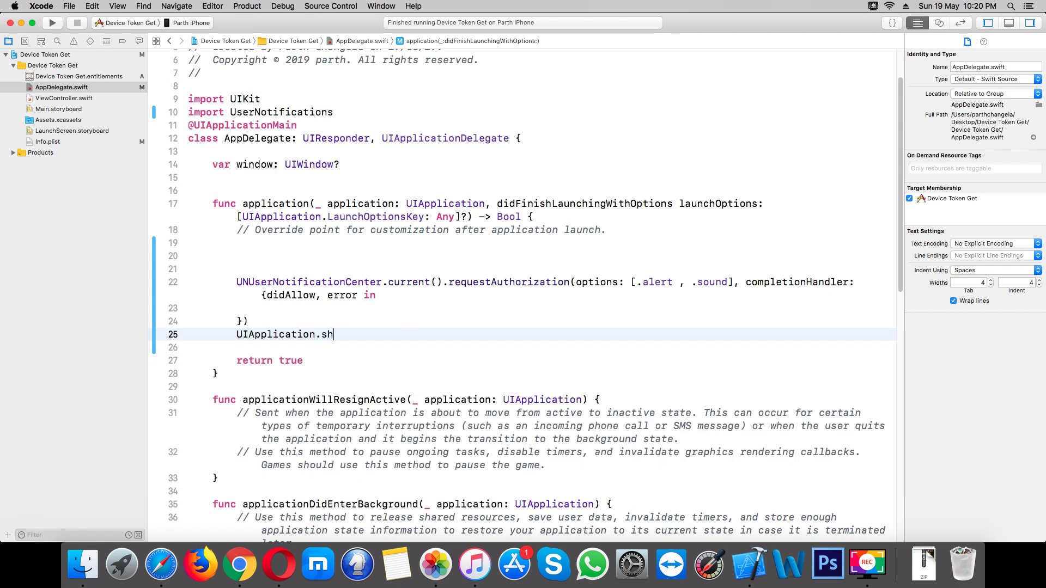
pyautogui.press('Return')
pyautogui.write('.')
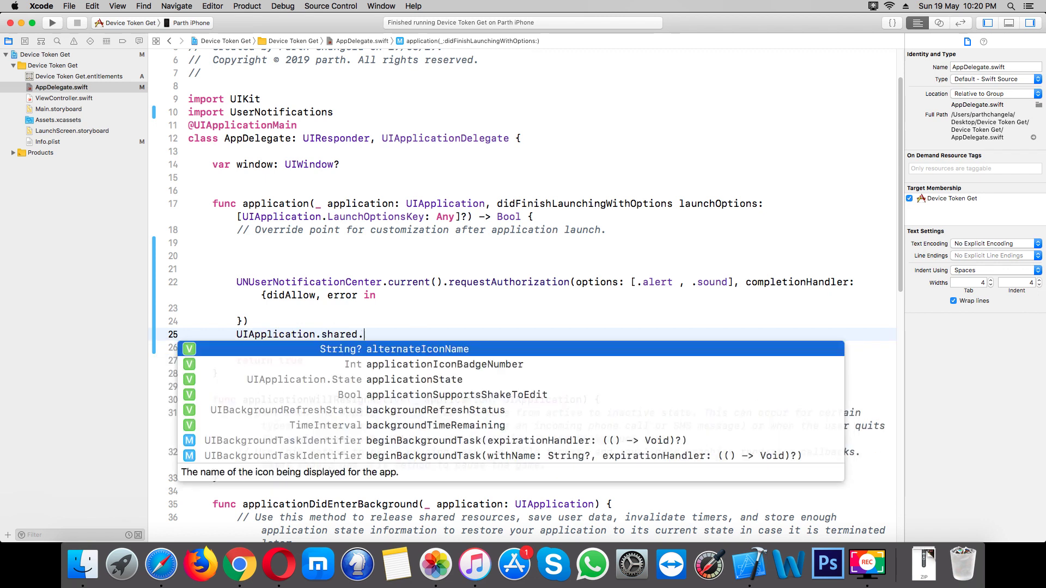
pyautogui.write('re')
pyautogui.press('Return')
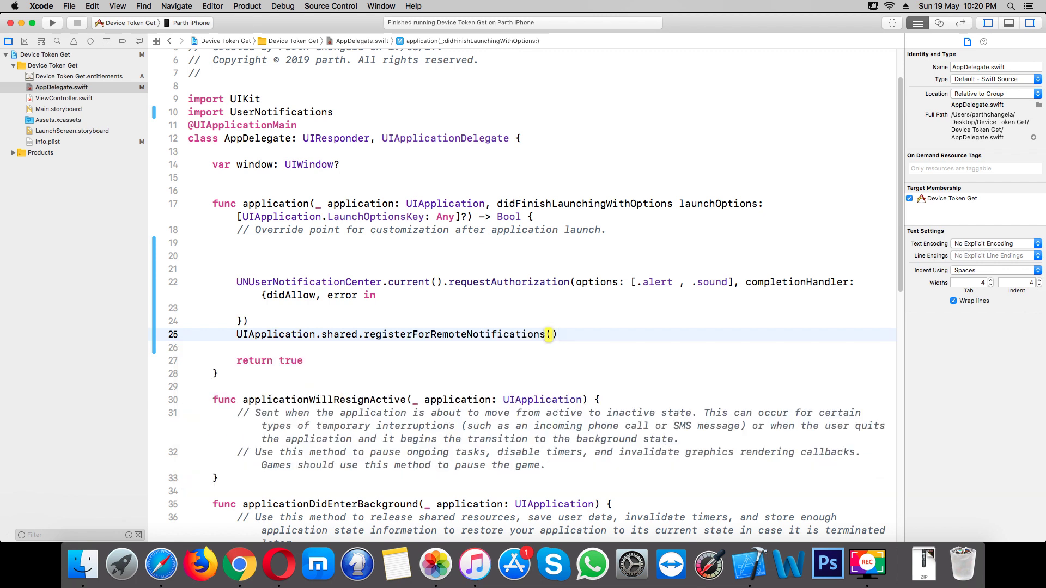
pyautogui.scroll(-5, 415, 251)
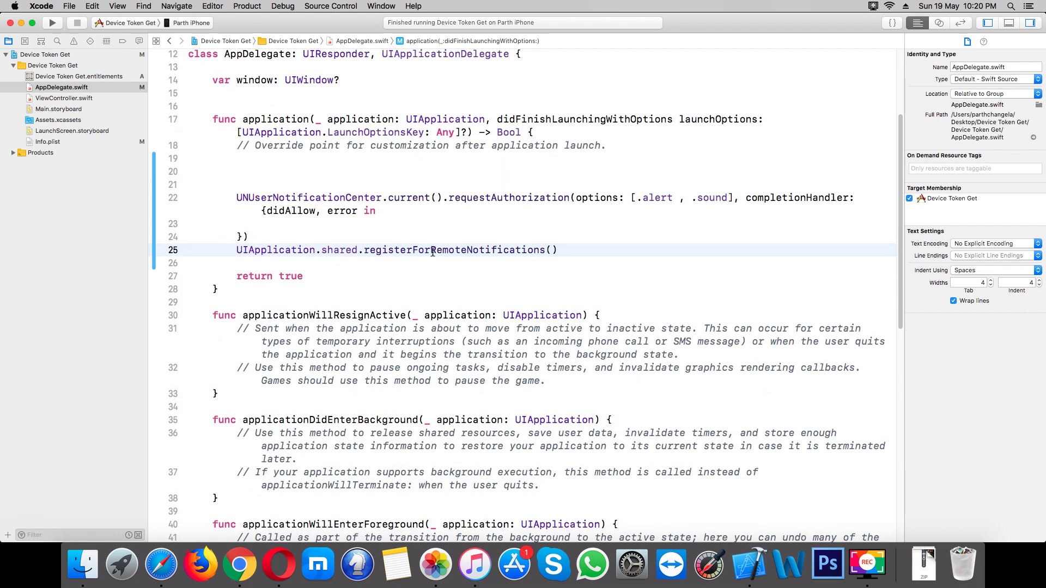
pyautogui.scroll(-4, 437, 254)
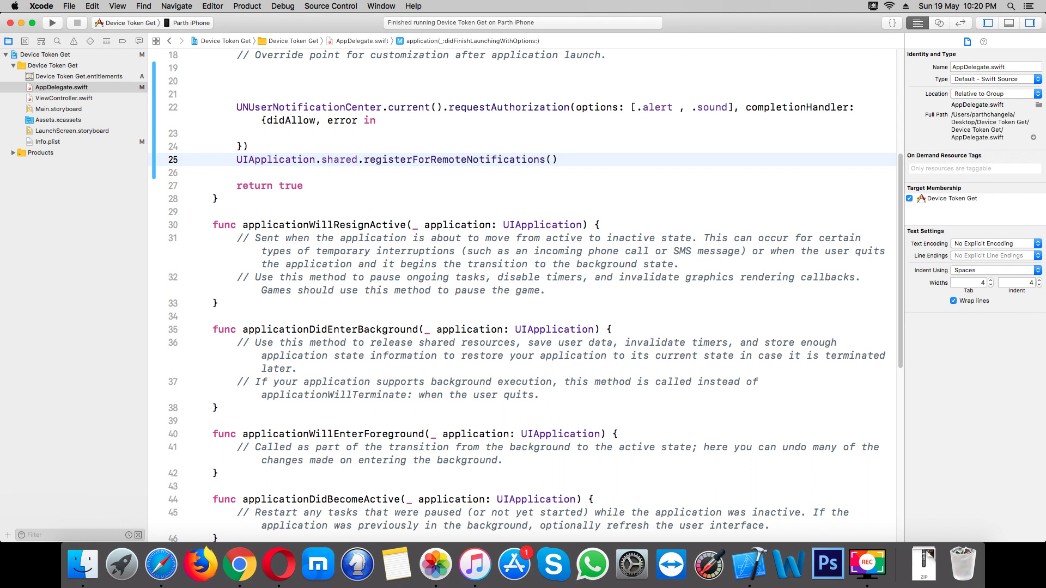
pyautogui.scroll(-3, 577, 374)
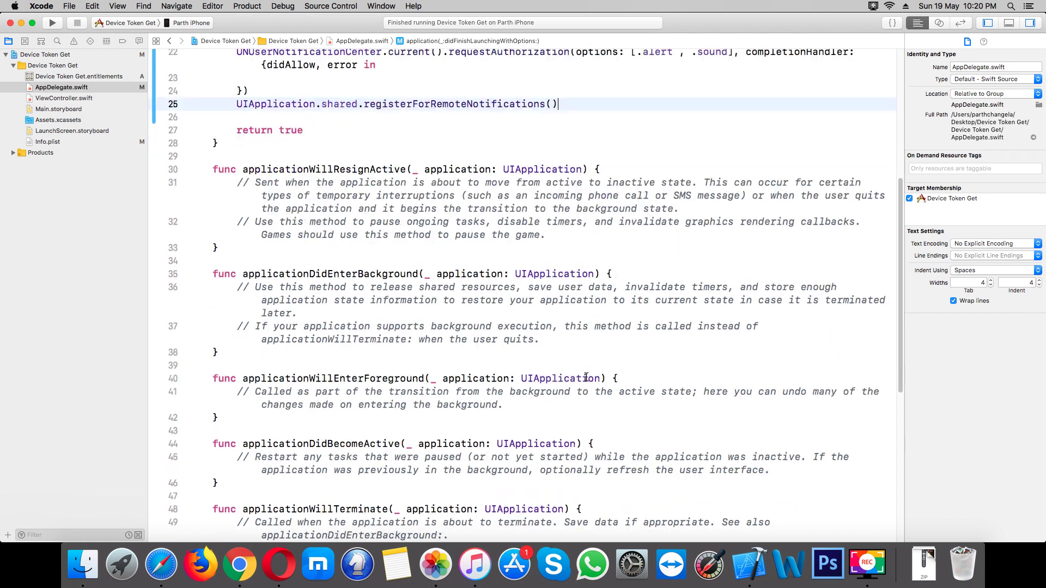
pyautogui.scroll(-7, 572, 439)
# Insert a didRegisterForRemoteNotificationsWithDeviceToken stub near the end of the class
pyautogui.click(295, 419)
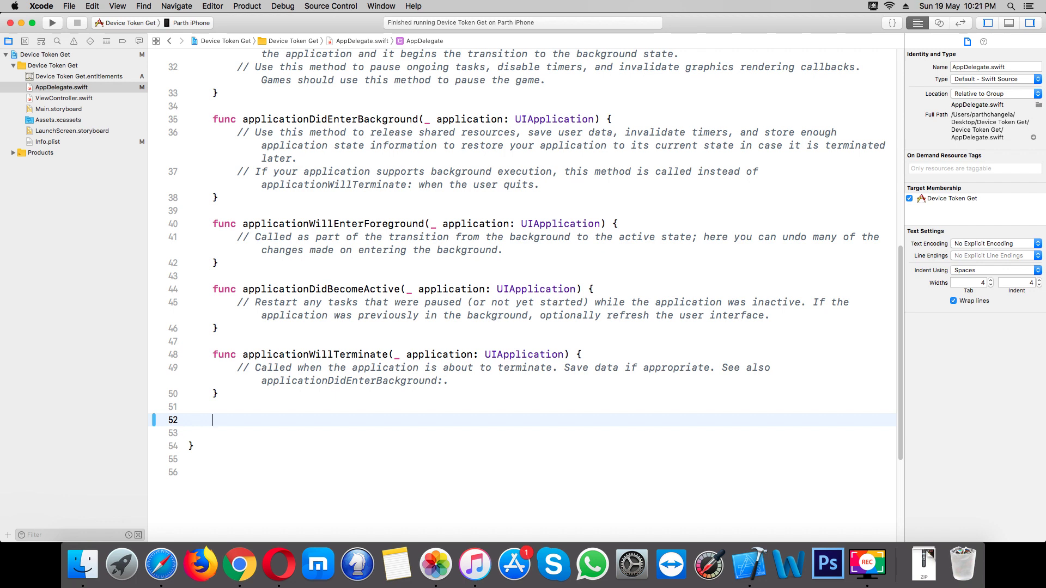
pyautogui.write('did')
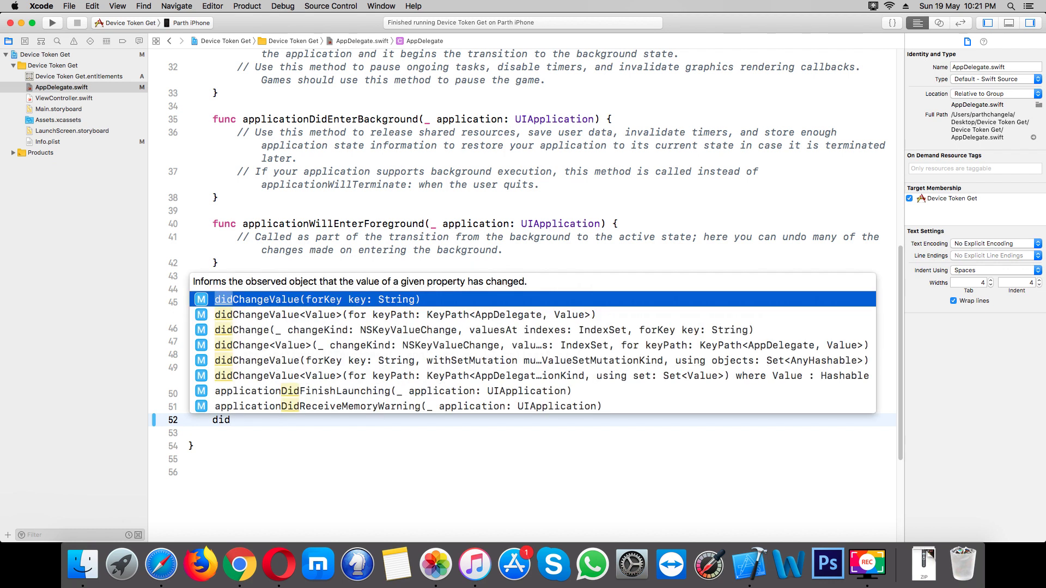
pyautogui.write('re')
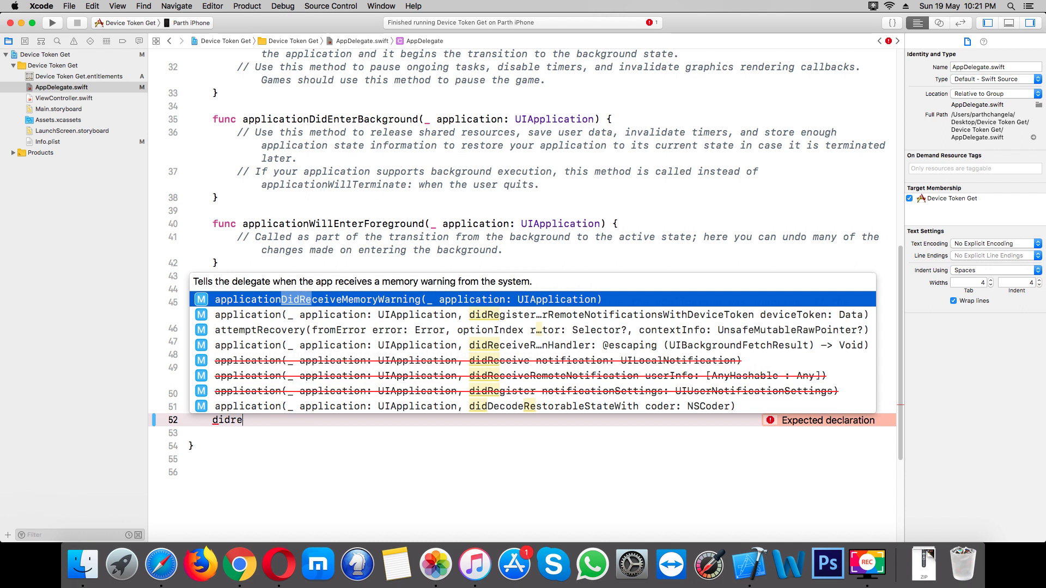
pyautogui.press('Down')
pyautogui.press('Return')
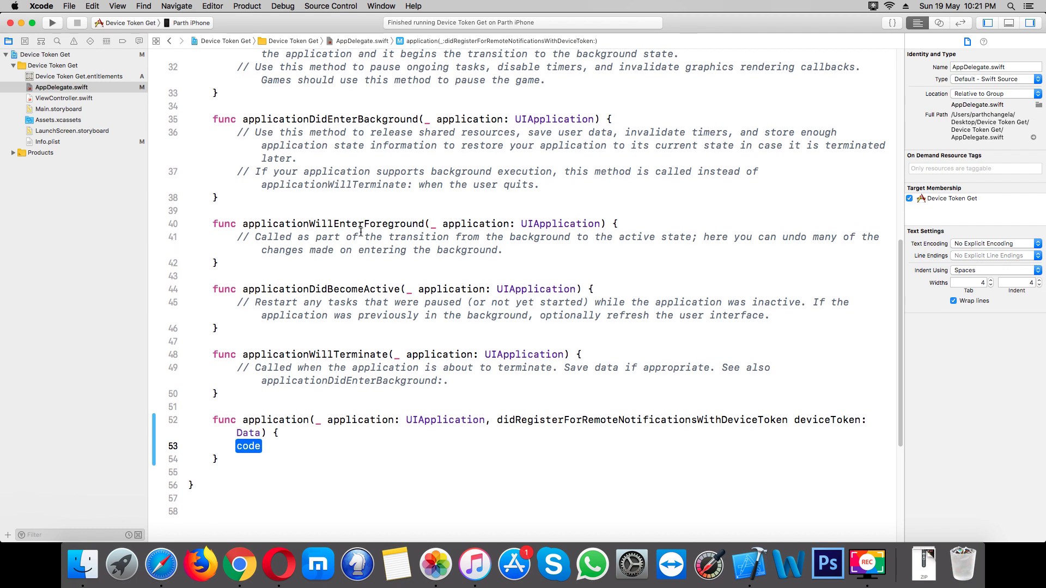
pyautogui.scroll(5, 301, 230)
pyautogui.scroll(5, 301, 230)
# Start declaring var deviceTokenString on a new line below var window
pyautogui.click(270, 251)
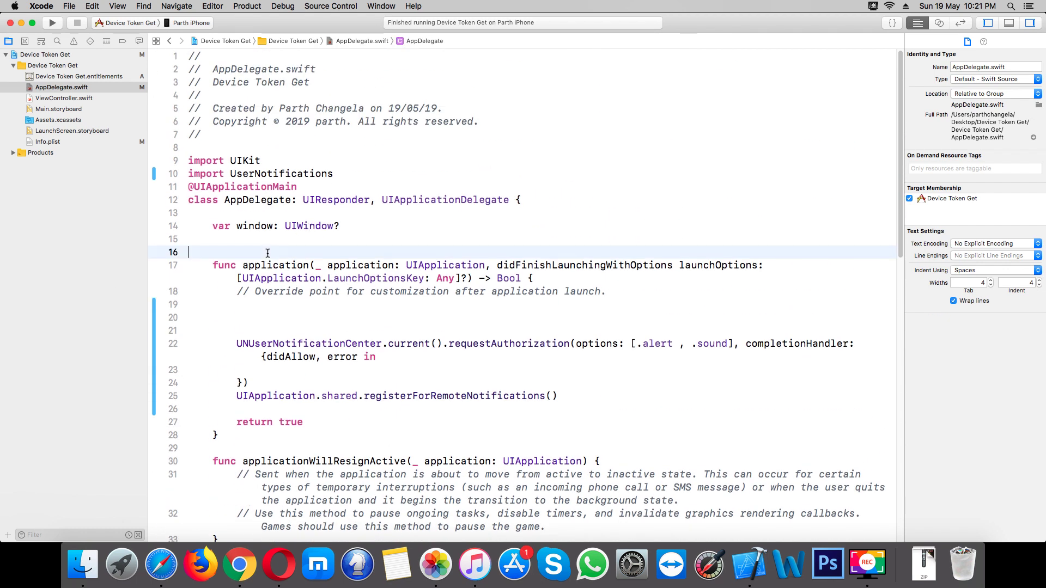
pyautogui.press('Up')
pyautogui.press('Return')
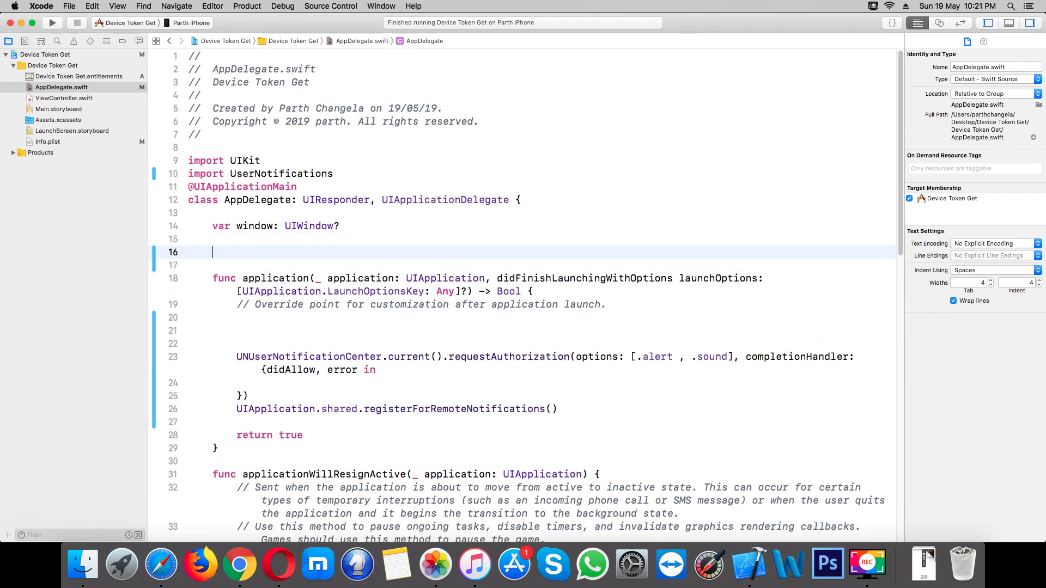
pyautogui.write('var des')
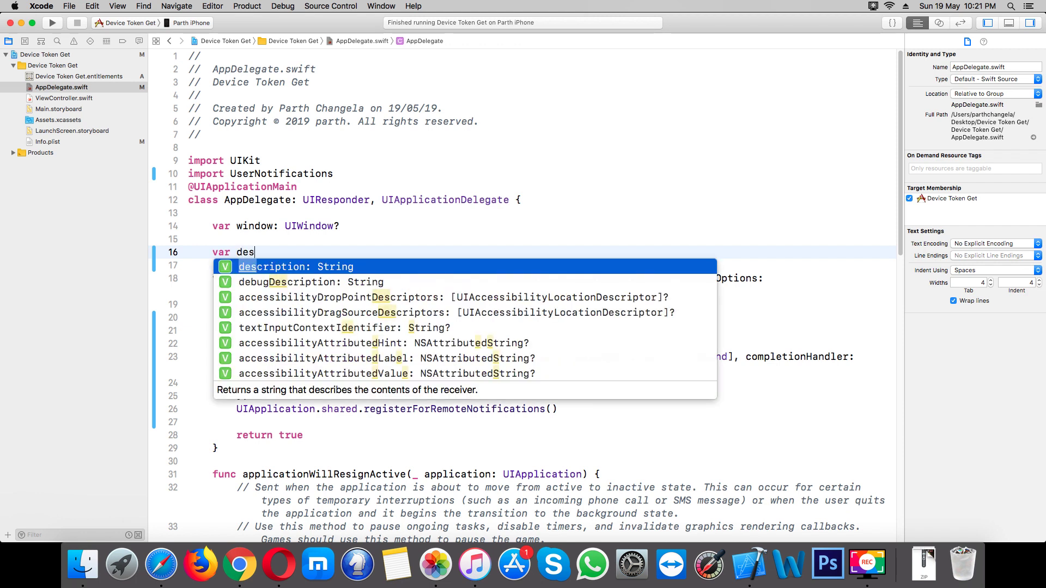
pyautogui.press('BackSpace')
pyautogui.write('vice')
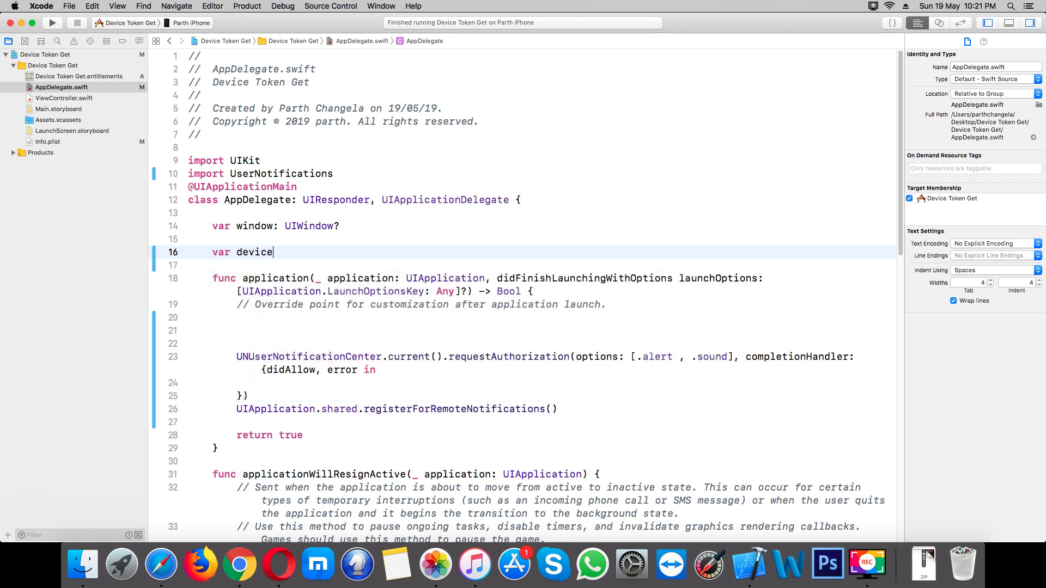
pyautogui.write('To')
pyautogui.write('ken')
pyautogui.write('Strin')
pyautogui.write('g = ')
pyautogui.write('""')
pyautogui.scroll(-2, 337, 223)
pyautogui.scroll(-10, 336, 223)
pyautogui.scroll(-4, 338, 222)
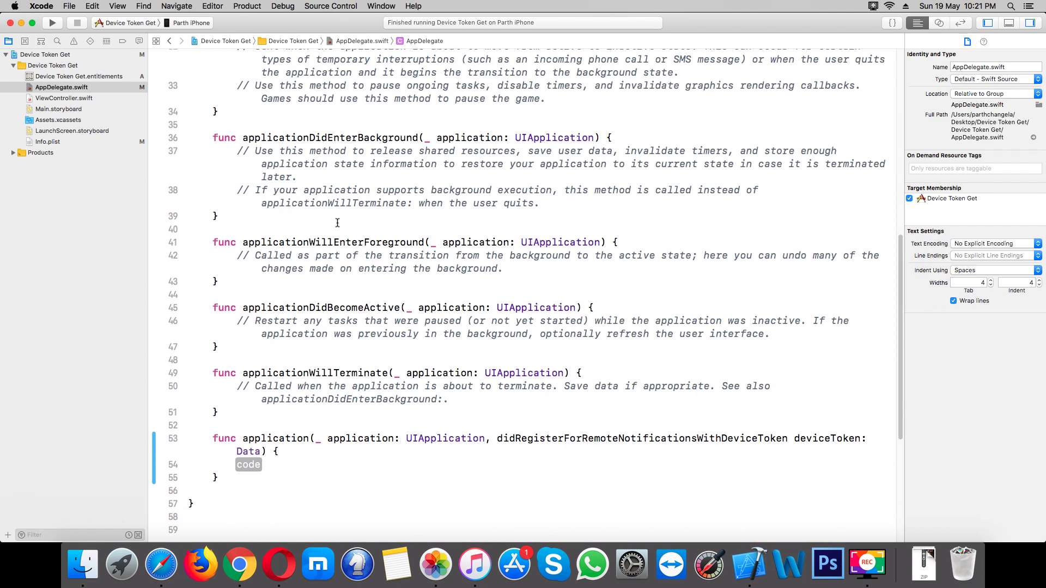
pyautogui.scroll(-2, 337, 222)
# Write line 54 as 'deviceTokenString = deviceToken.map{}' in the token handler
pyautogui.click(255, 422)
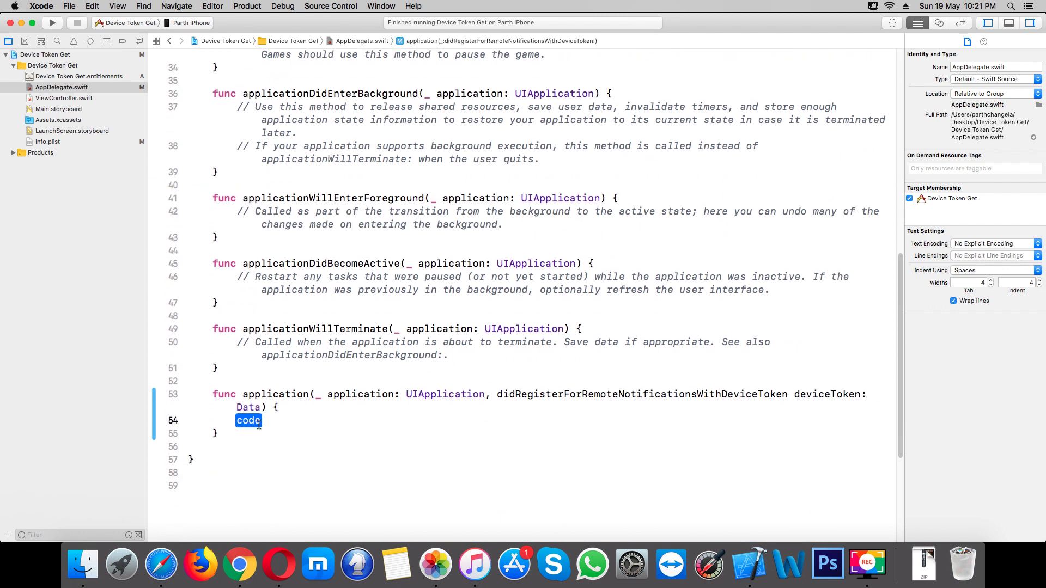
pyautogui.write('devi')
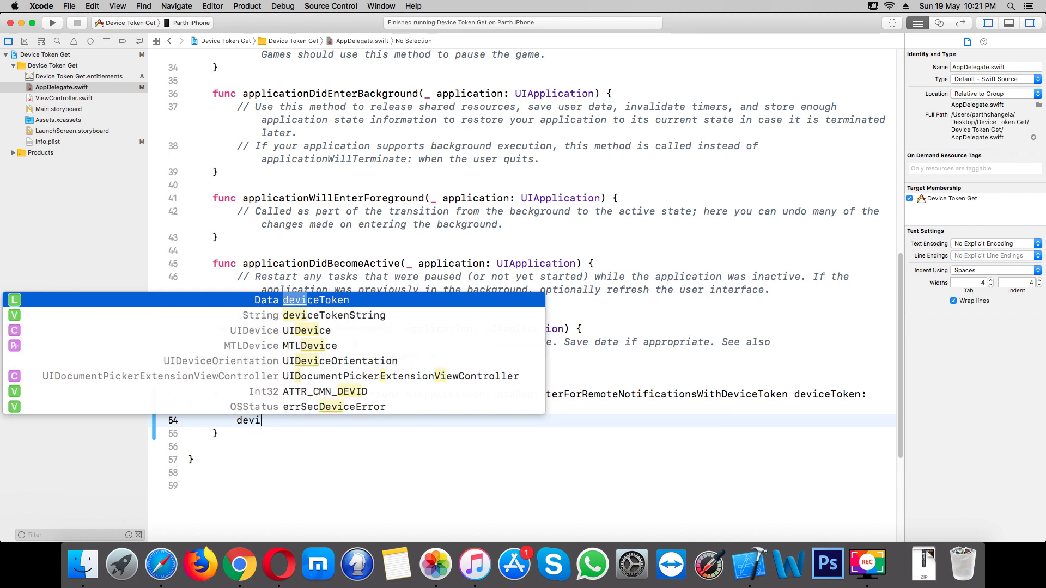
pyautogui.press('Down')
pyautogui.press('Return')
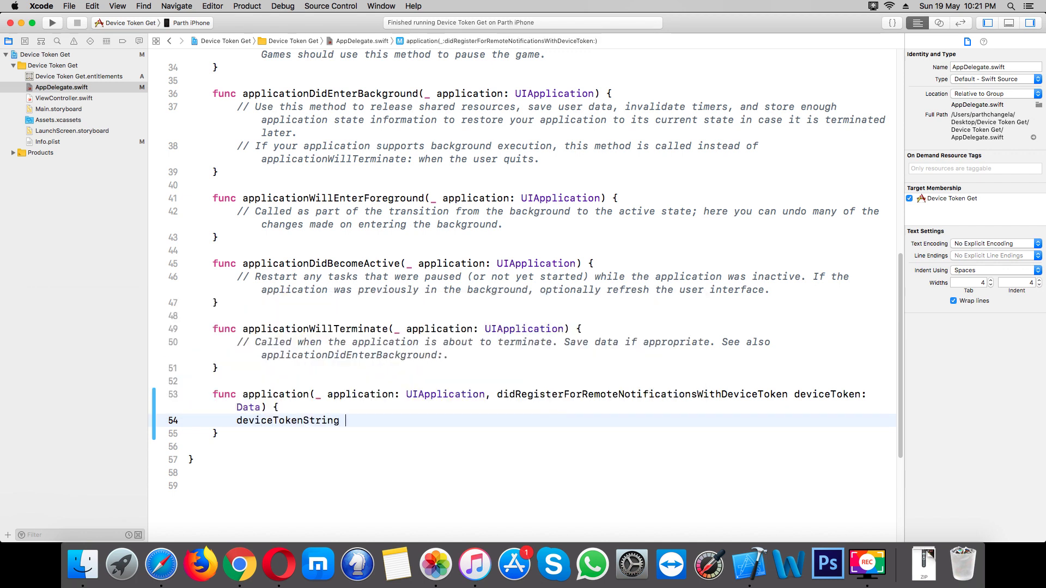
pyautogui.write('= de')
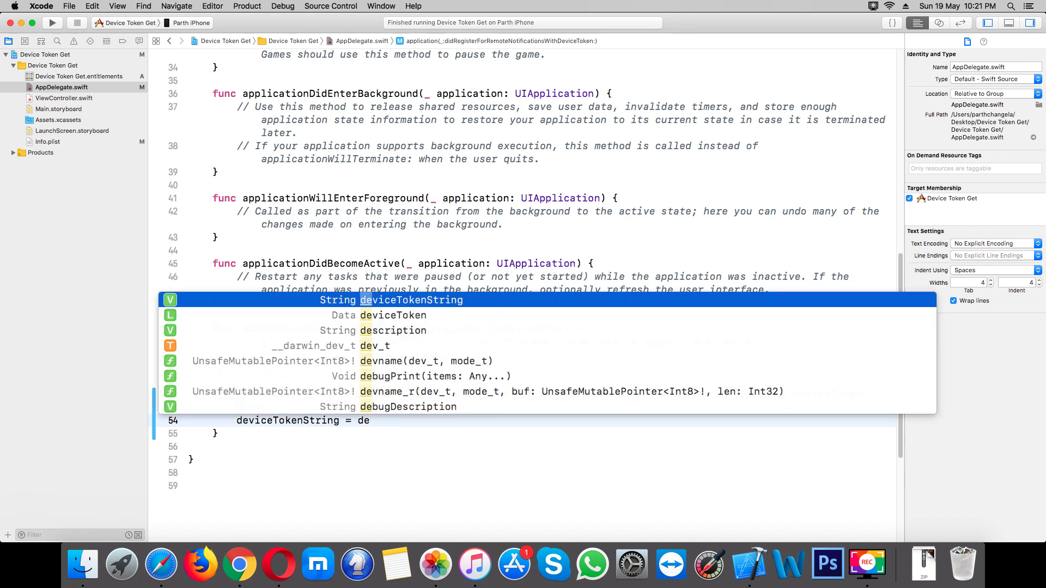
pyautogui.press('Down')
pyautogui.press('Return')
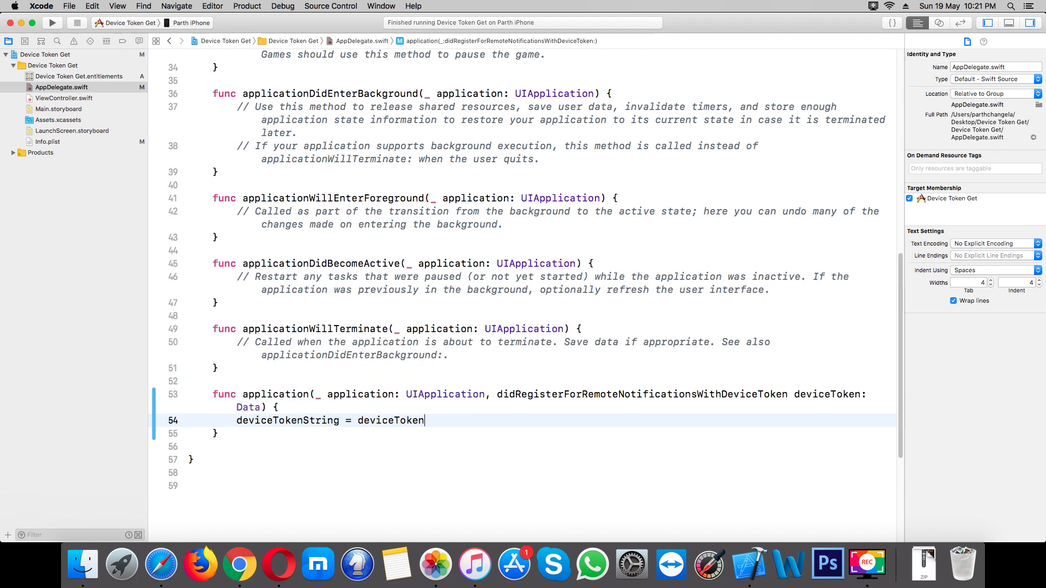
pyautogui.write('.m')
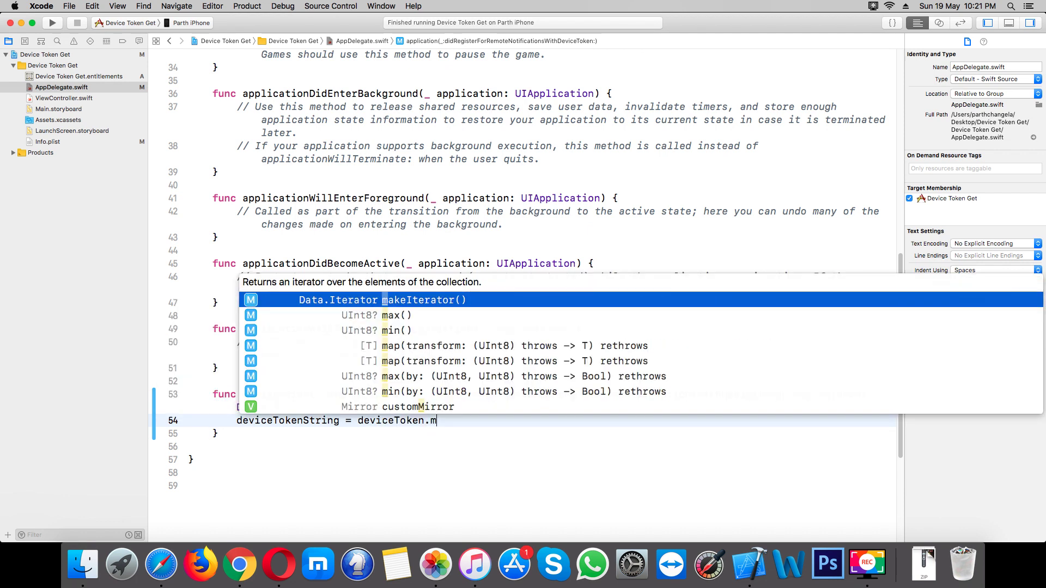
pyautogui.write('a')
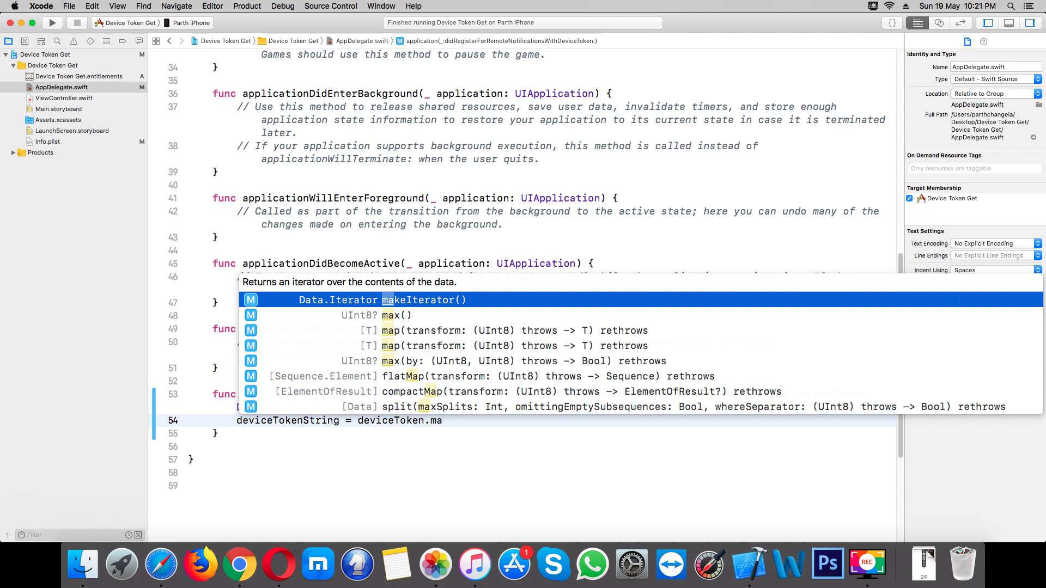
pyautogui.write('p')
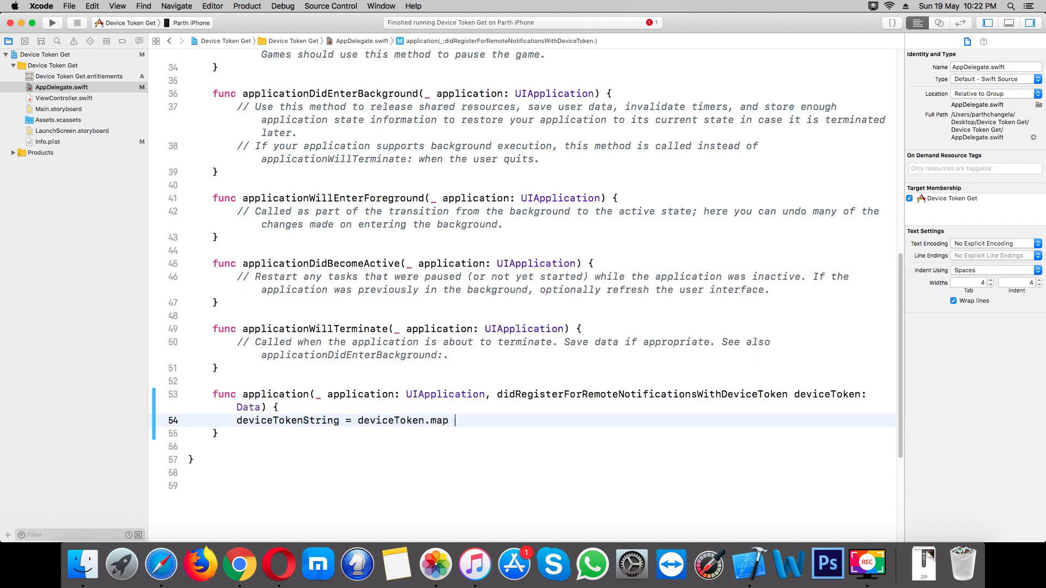
pyautogui.press('BackSpace')
pyautogui.write('{}')
# Fill the map closure with String(format: "%02,2hhx", $0)
pyautogui.press('Left')
pyautogui.press('Left')
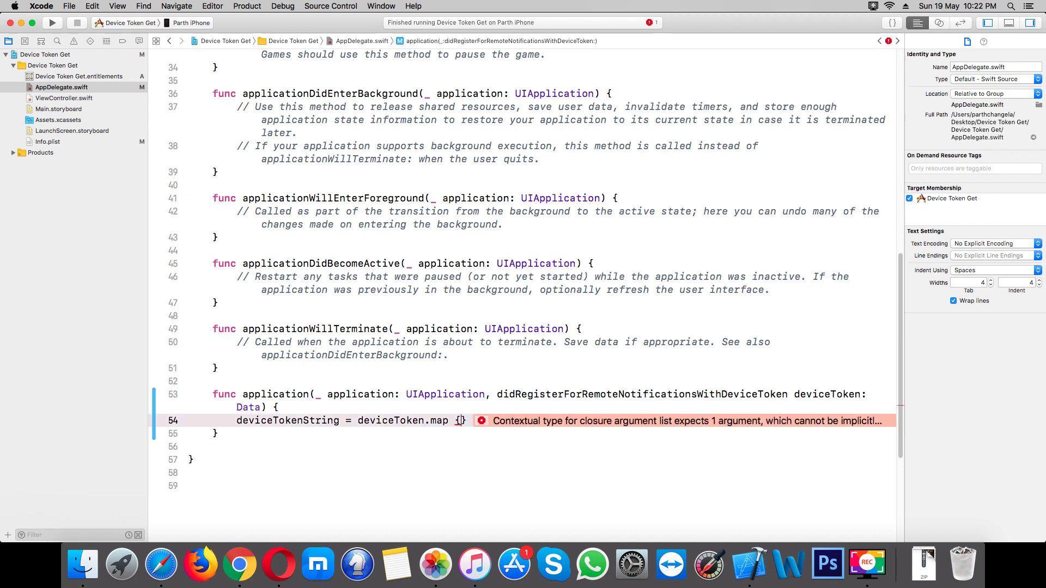
pyautogui.press('Return')
pyautogui.press('Right')
pyautogui.write('str')
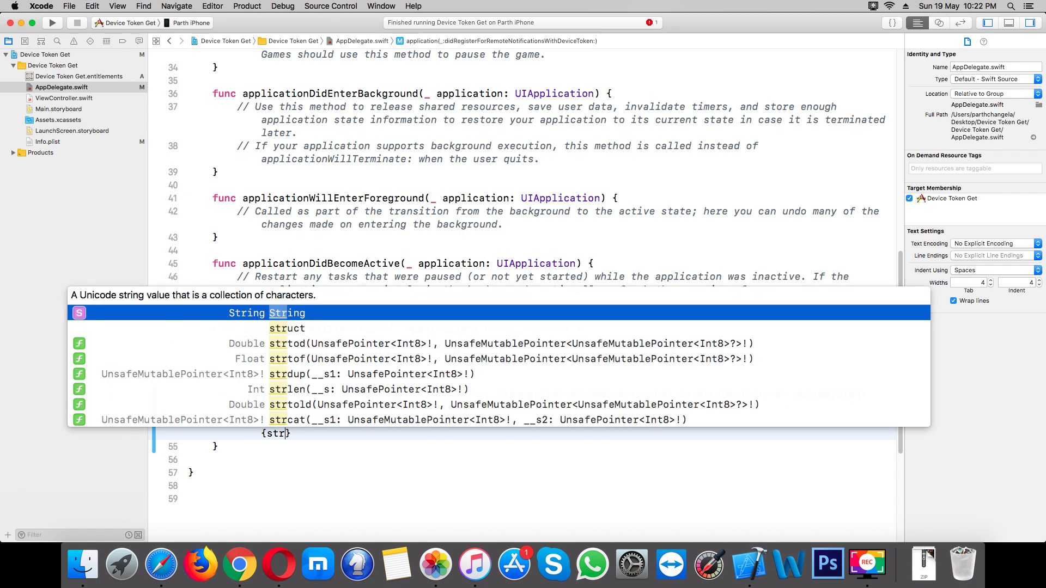
pyautogui.press('BackSpace')
pyautogui.press('BackSpace')
pyautogui.press('BackSpace')
pyautogui.press('Left')
pyautogui.press('BackSpace')
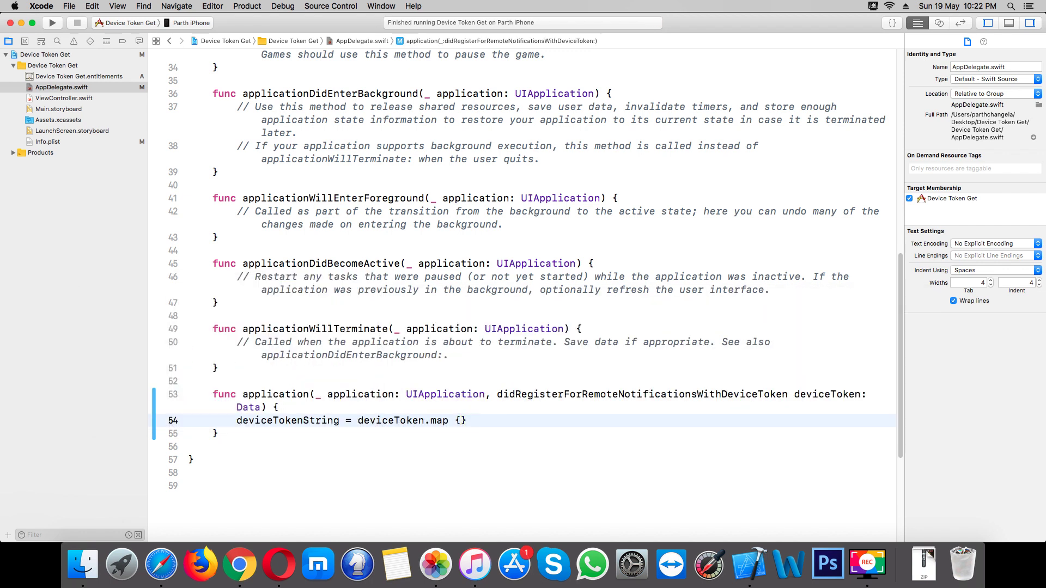
pyautogui.write('str')
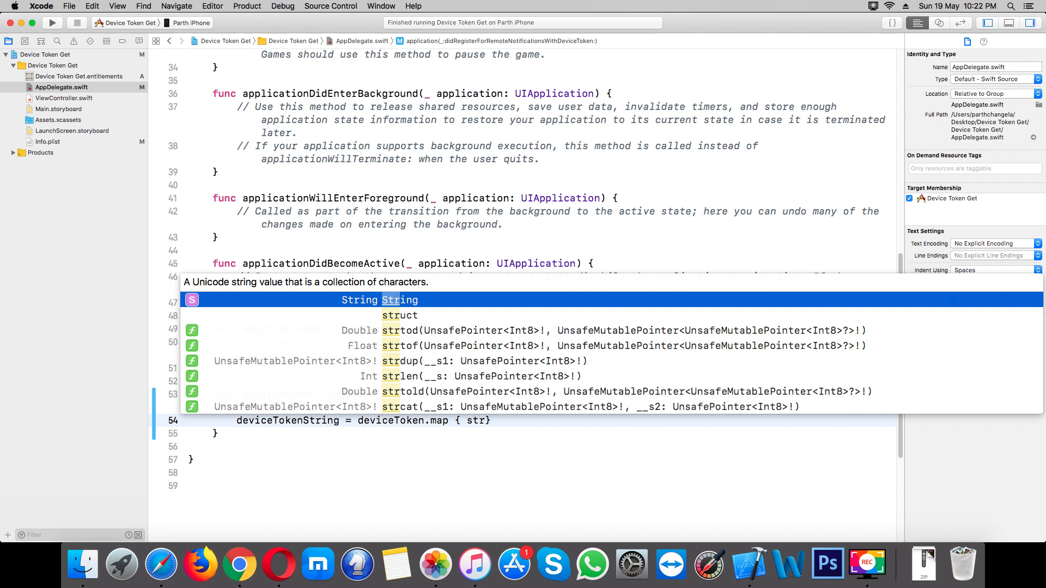
pyautogui.press('Return')
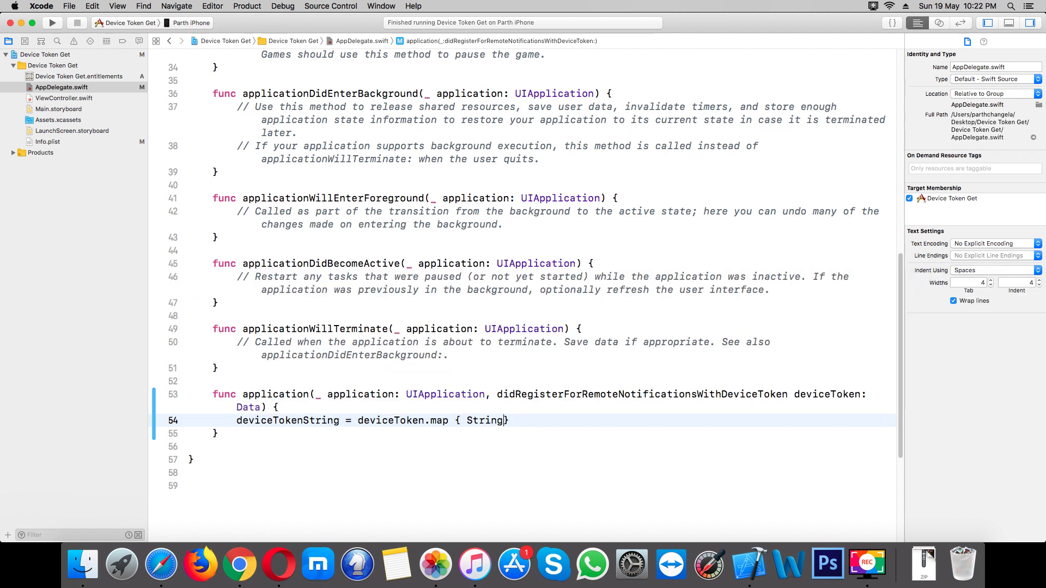
pyautogui.write('(')
pyautogui.write('for')
pyautogui.write('m')
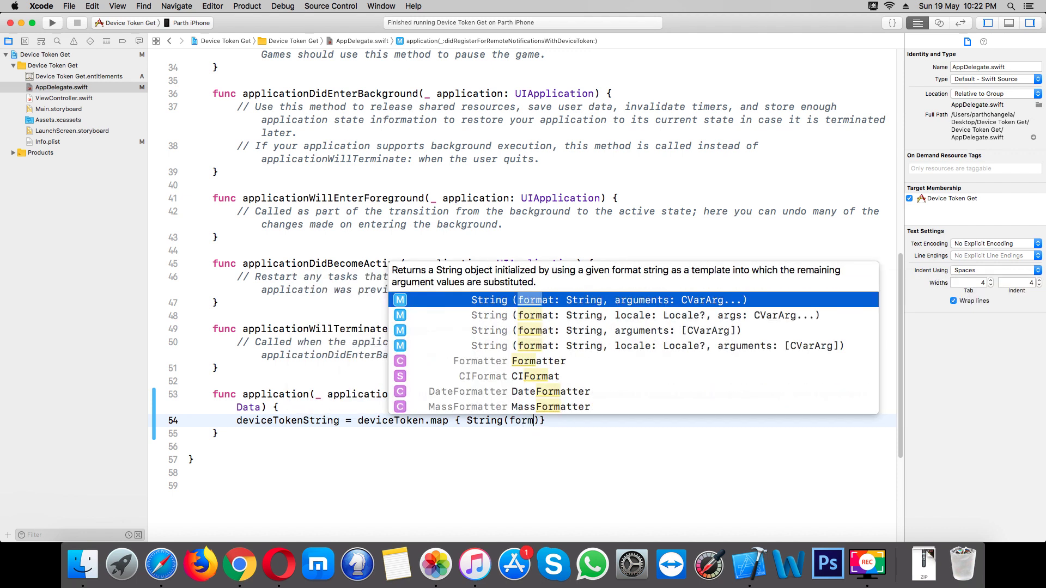
pyautogui.write('at')
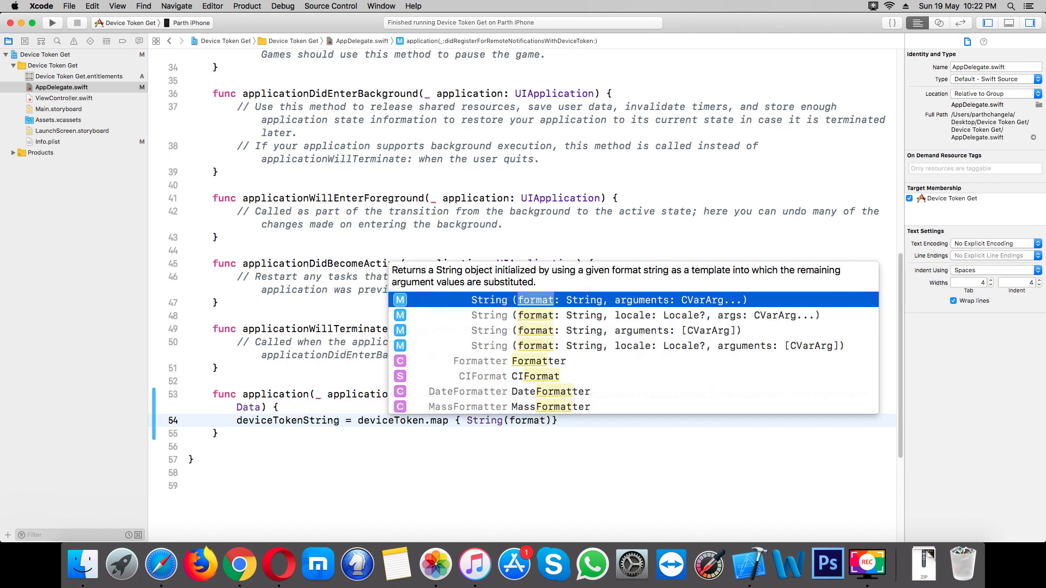
pyautogui.press('Escape')
pyautogui.write(': "')
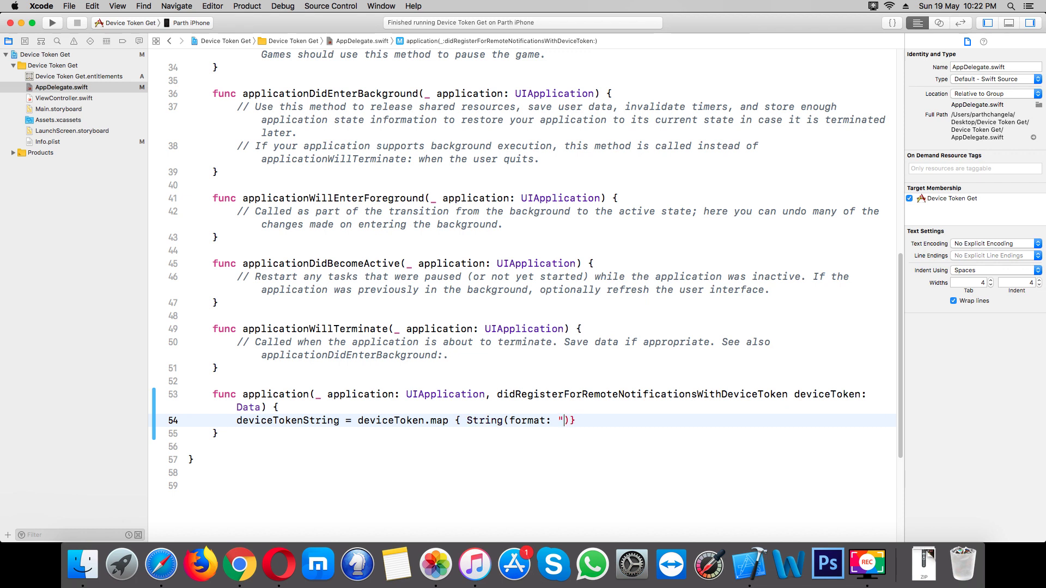
pyautogui.write('"')
pyautogui.press('Left')
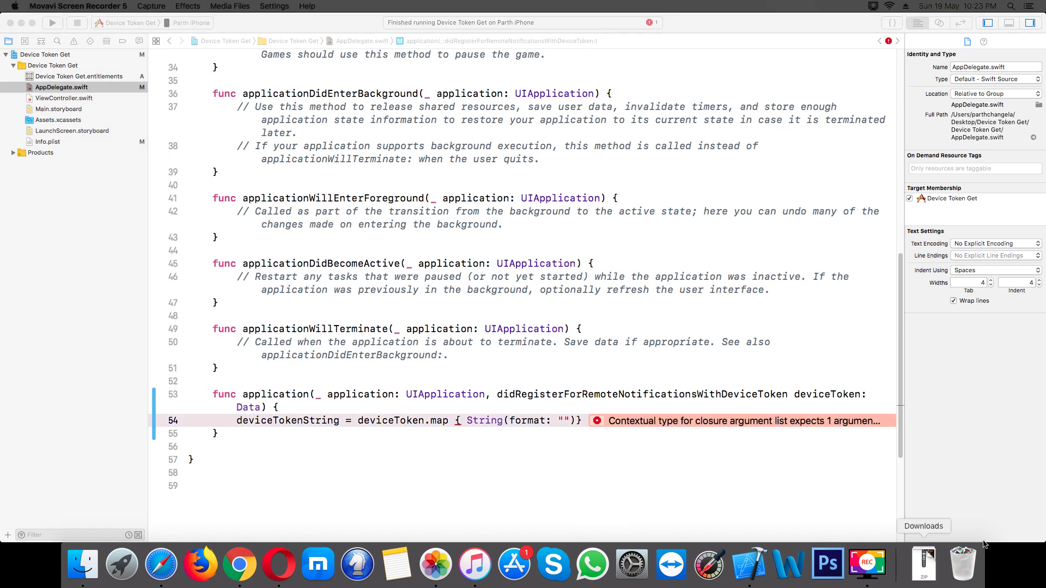
pyautogui.click(563, 422)
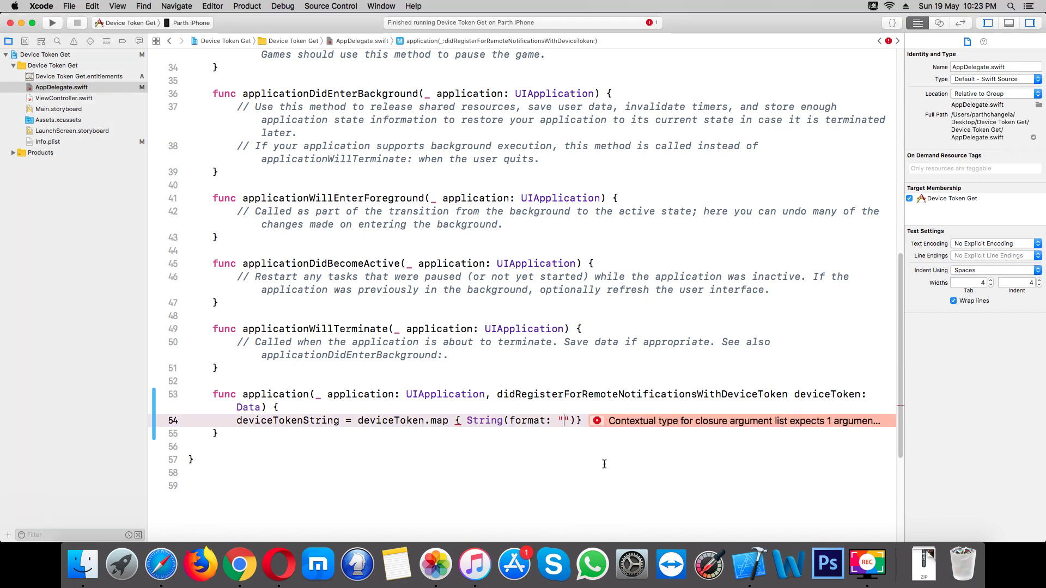
pyautogui.write('%02')
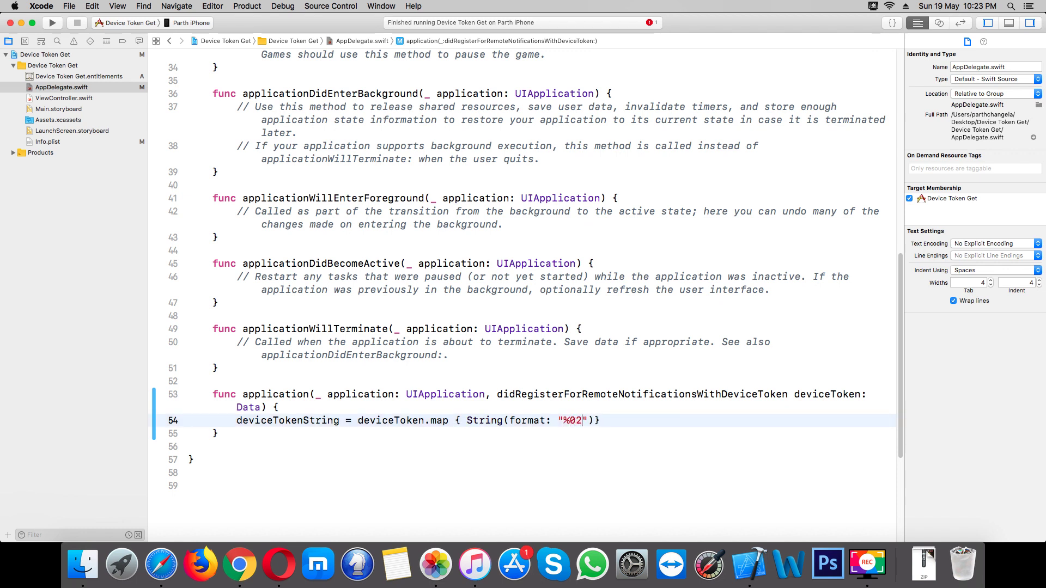
pyautogui.write(',')
pyautogui.write('2hh')
pyautogui.write('x"')
pyautogui.write(', $0')
# Append .joined(), add print(deviceTokenString) below, and leave a blank line after the handler
pyautogui.press('Right')
pyautogui.press('Right')
pyautogui.write('.')
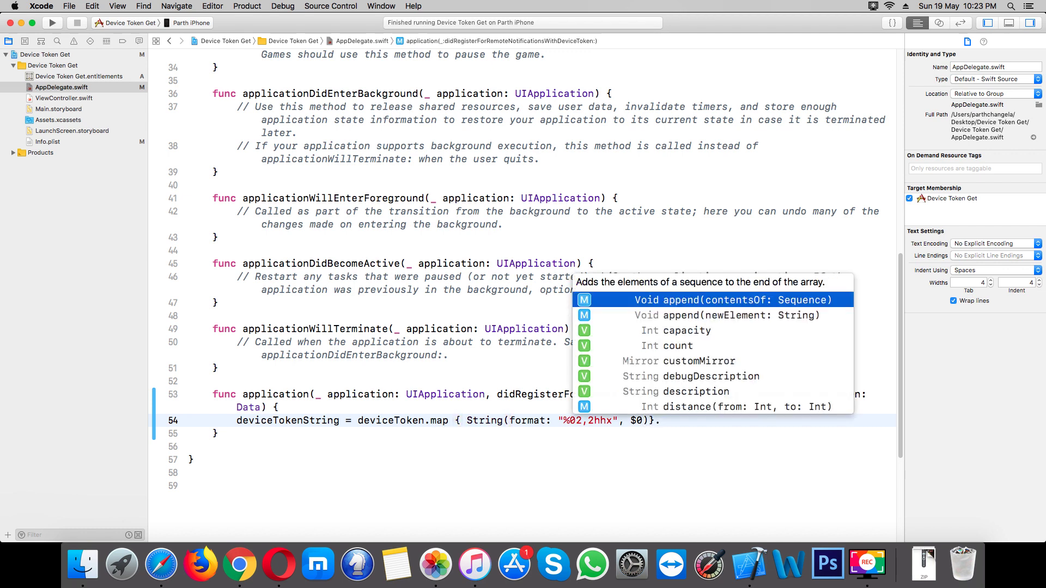
pyautogui.write('jo')
pyautogui.press('Return')
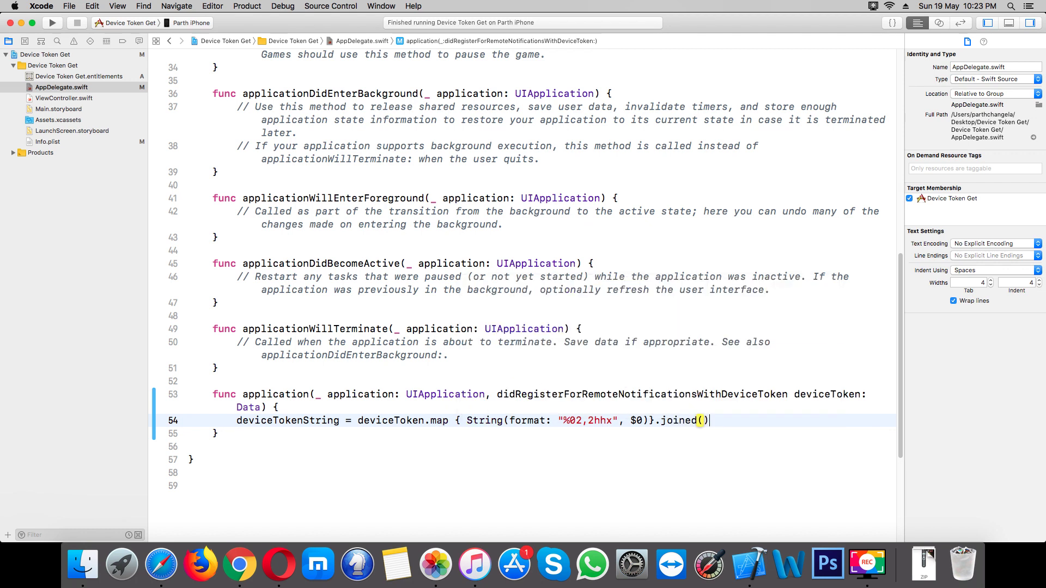
pyautogui.press('Return')
pyautogui.write('pr')
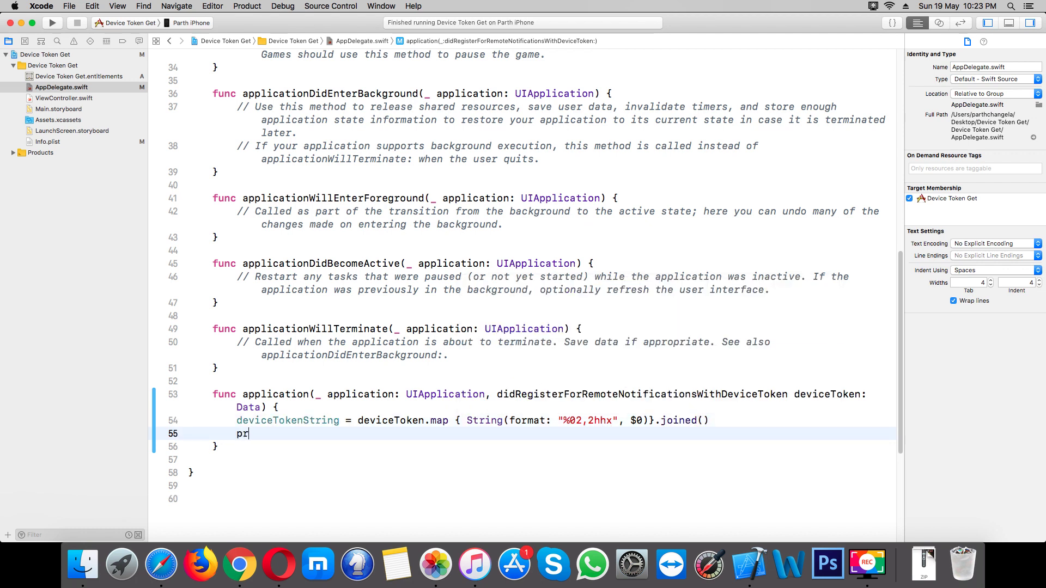
pyautogui.write('i')
pyautogui.press('Down')
pyautogui.press('Return')
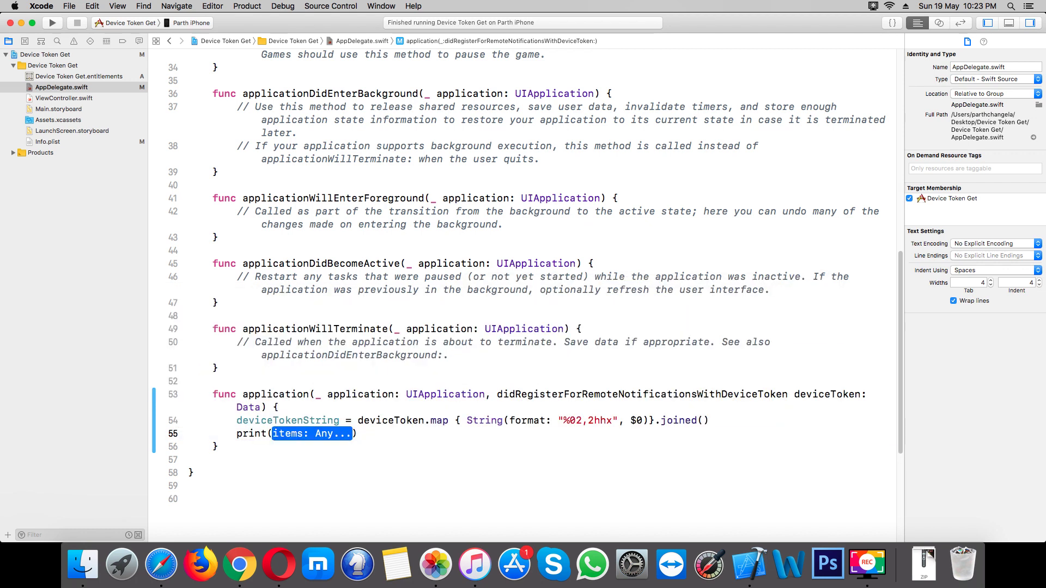
pyautogui.doubleClick(318, 422)
pyautogui.press('super+c')
pyautogui.click(319, 434)
pyautogui.press('super+v')
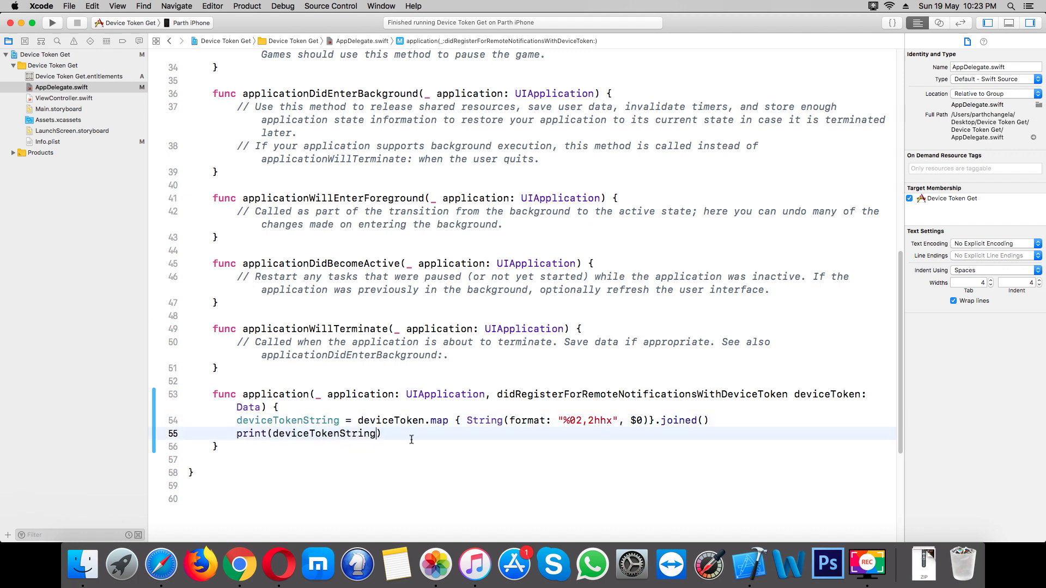
pyautogui.click(284, 456)
pyautogui.press('Return')
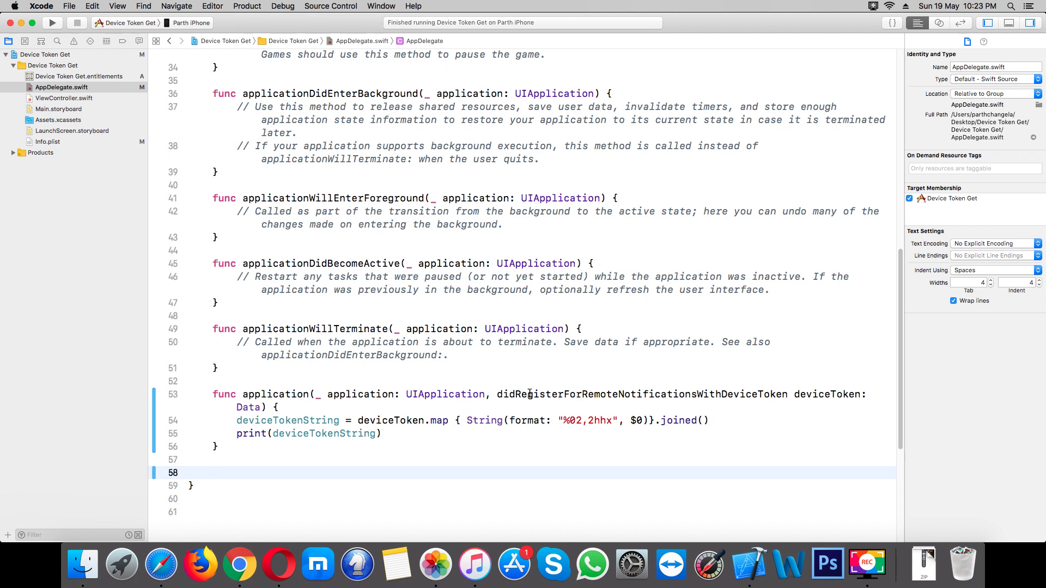
pyautogui.write('did')
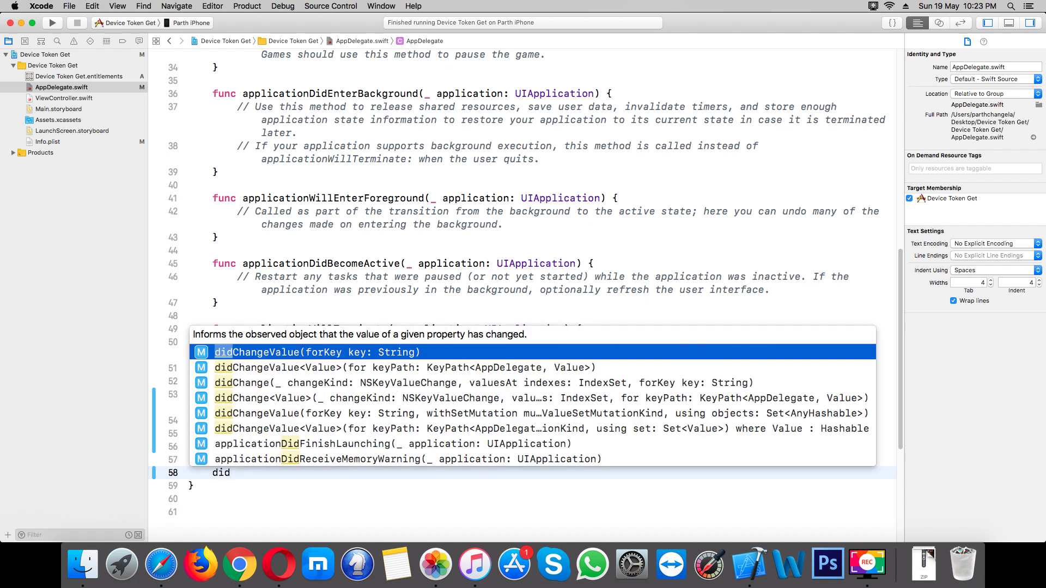
pyautogui.write('fi')
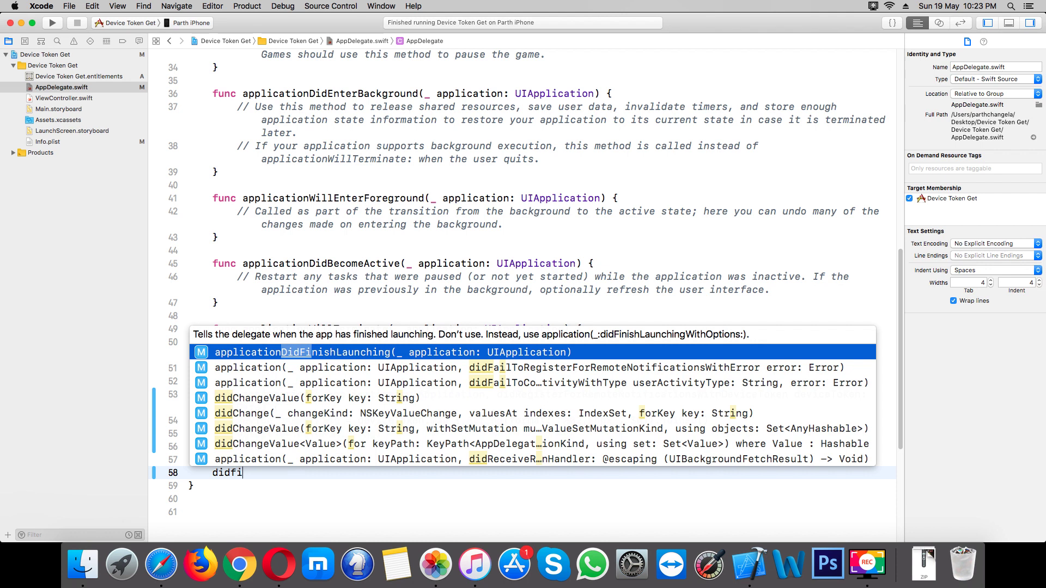
# Insert a didFailToRegisterForRemoteNotificationsWithError handler containing print(error), plus a blank line
pyautogui.press('Down')
pyautogui.press('Return')
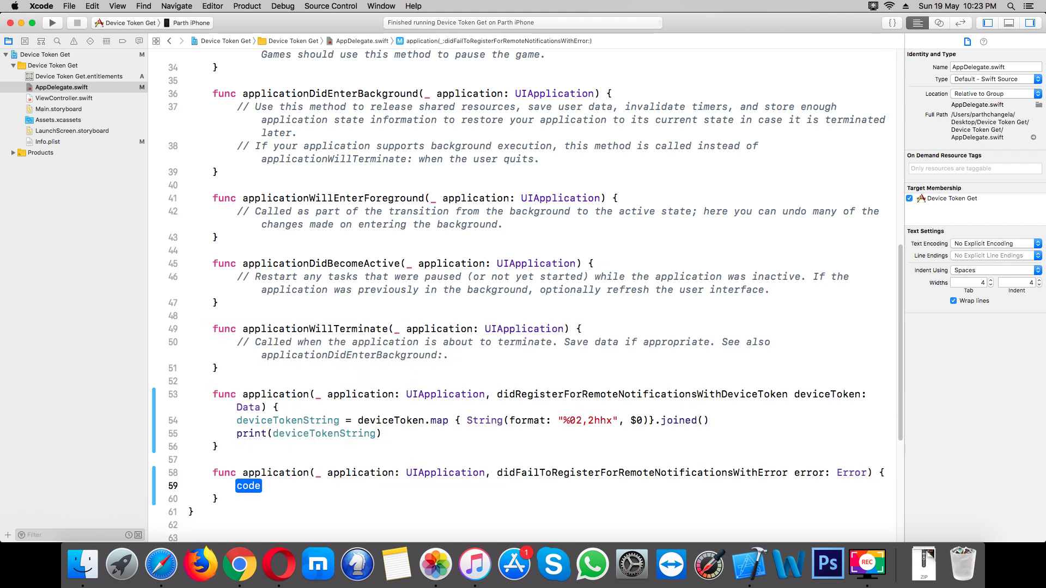
pyautogui.write('pri')
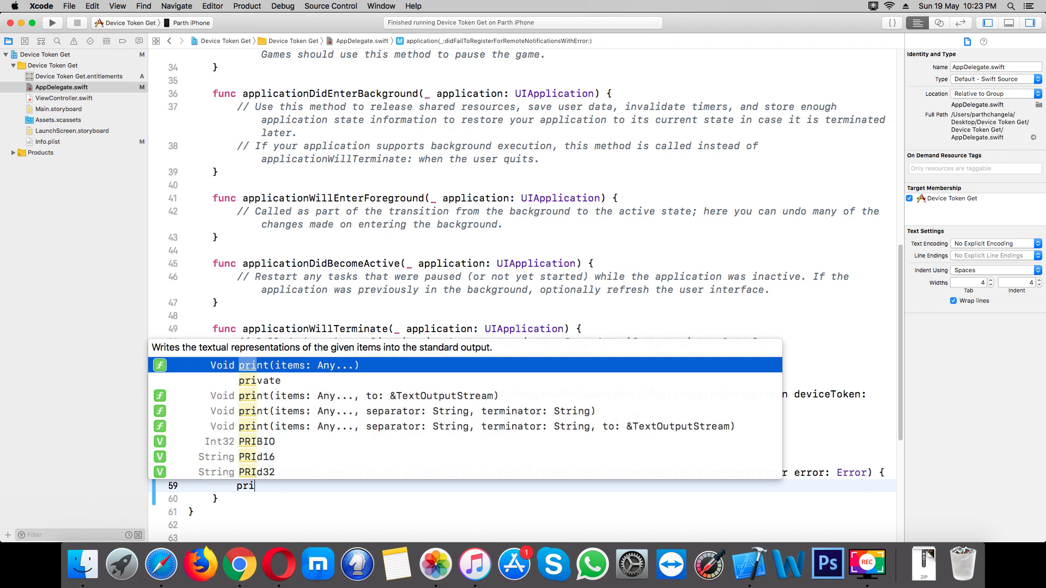
pyautogui.press('Return')
pyautogui.write('e')
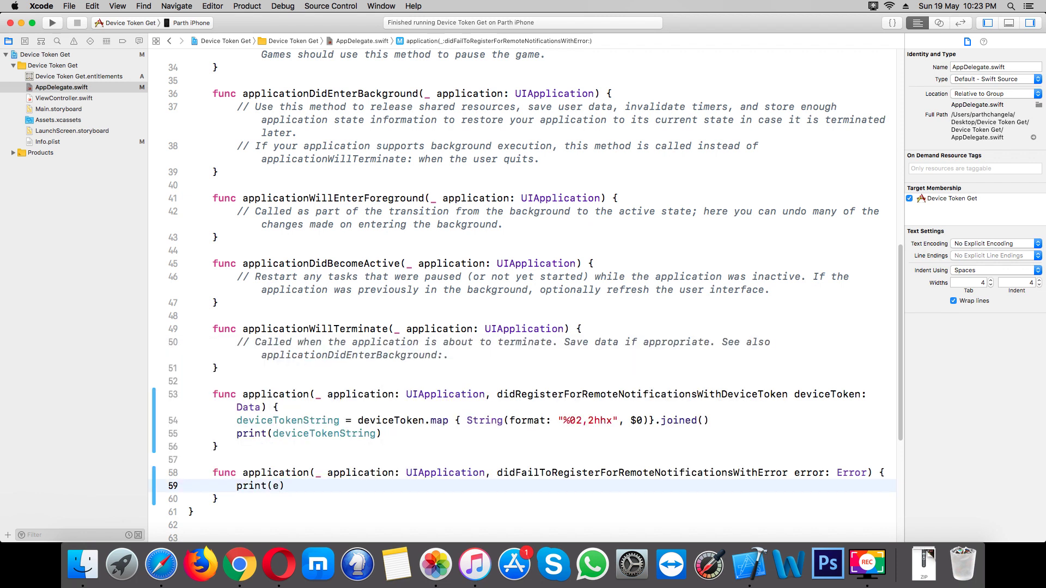
pyautogui.write('r')
pyautogui.press('Return')
pyautogui.press('Down')
pyautogui.press('Down')
pyautogui.press('Up')
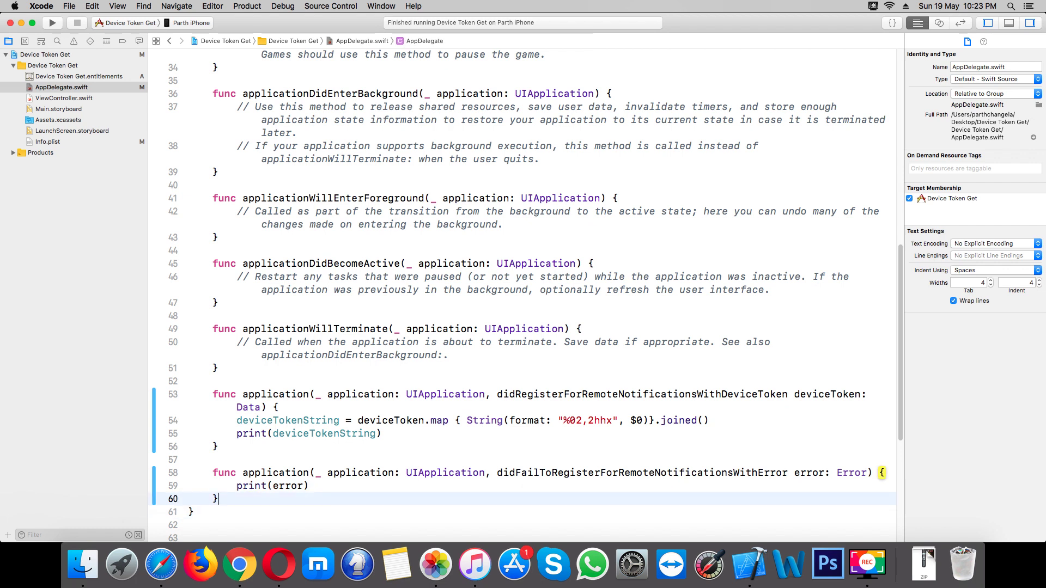
pyautogui.press('Return')
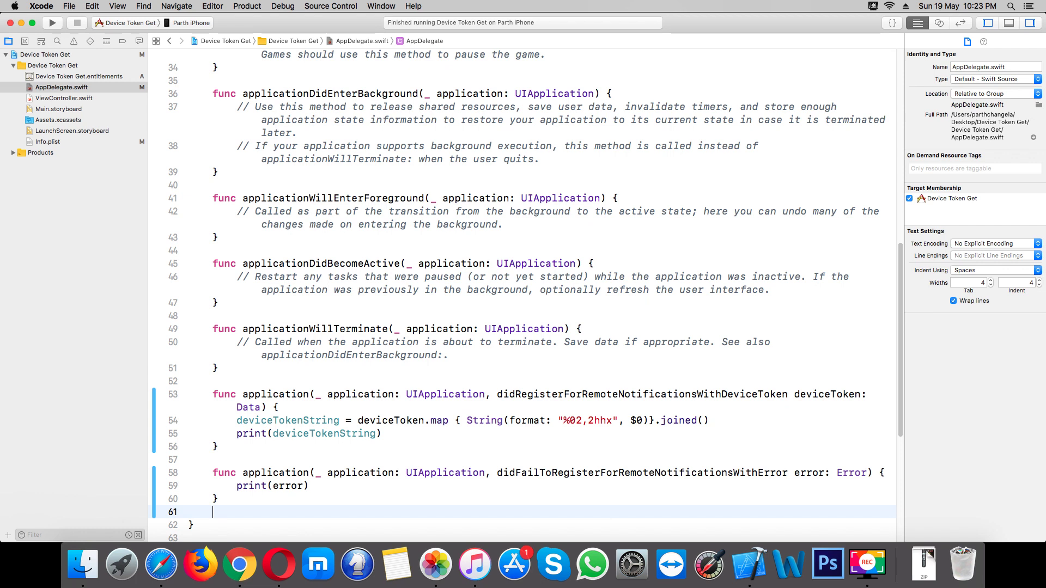
pyautogui.write('did')
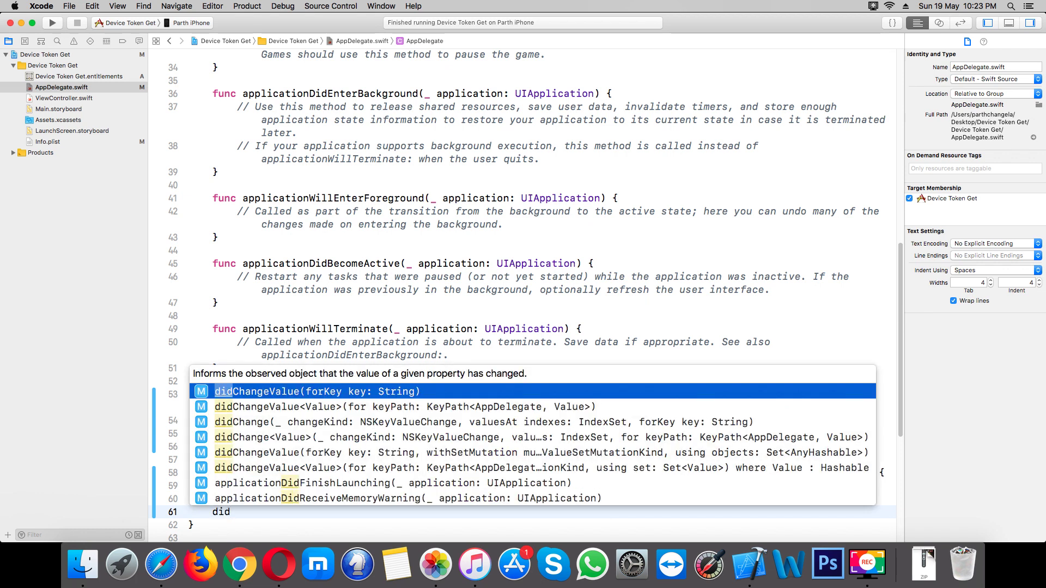
pyautogui.write('r')
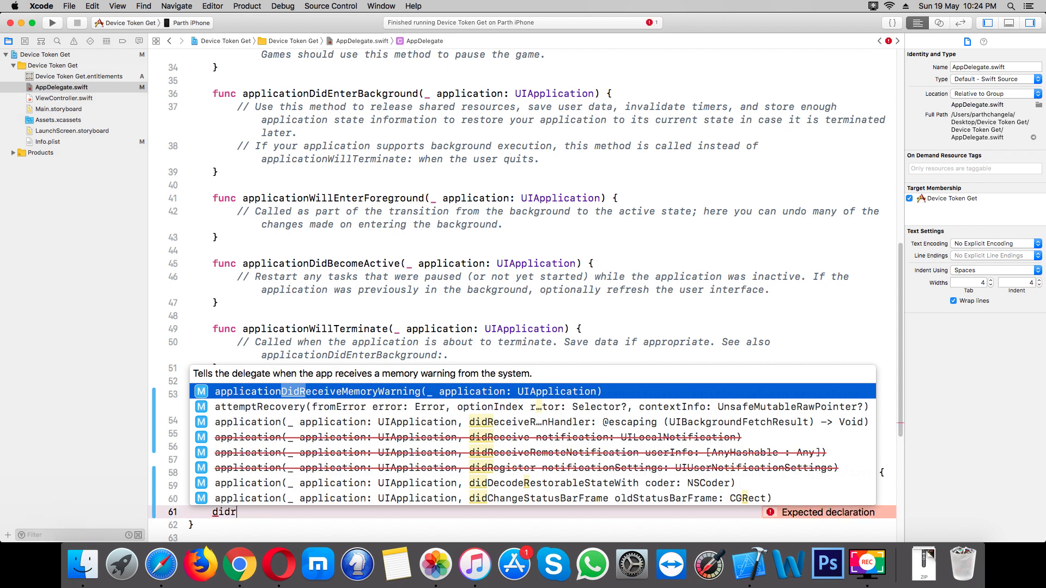
# Insert a didReceiveRemoteNotification userInfo stub and delete its code placeholder
pyautogui.press('Down')
pyautogui.press('Down')
pyautogui.press('Down')
pyautogui.press('Down')
pyautogui.press('Return')
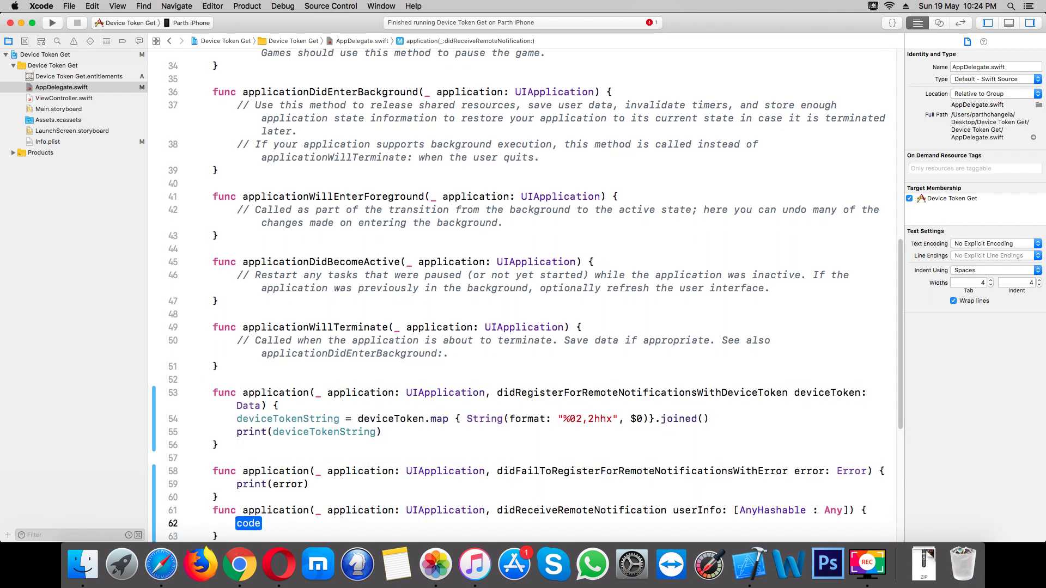
pyautogui.scroll(-5, 344, 441)
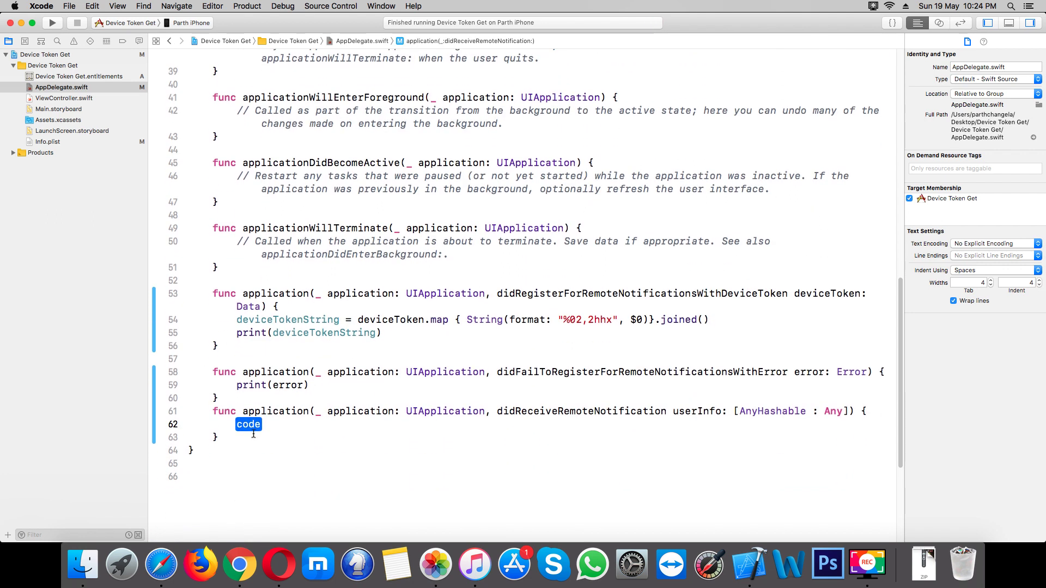
pyautogui.click(253, 434)
pyautogui.press('BackSpace')
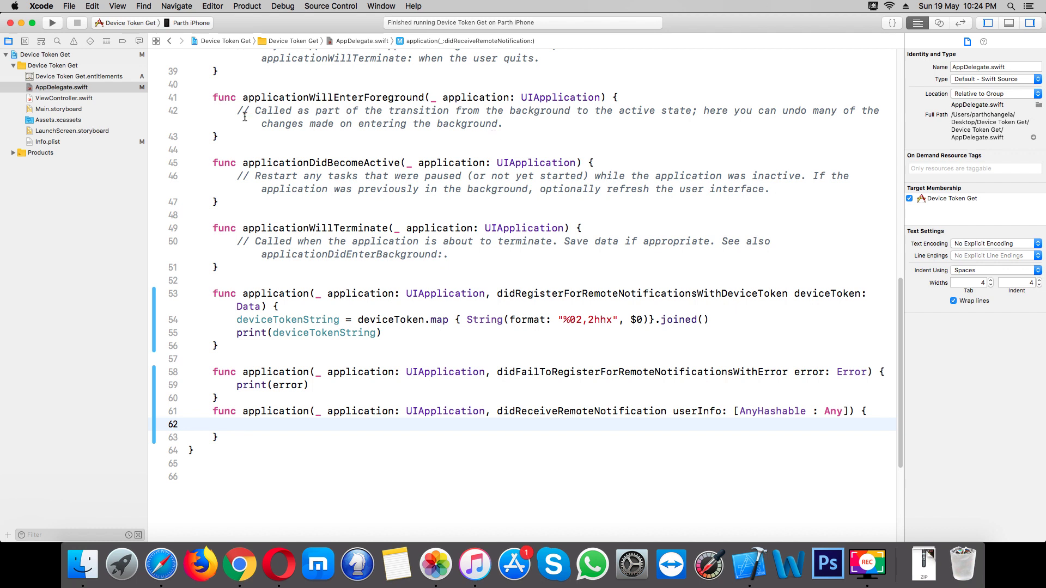
pyautogui.scroll(5, 245, 117)
# Run the app on the iPhone and enlarge the console to read its output
pyautogui.click(53, 23)
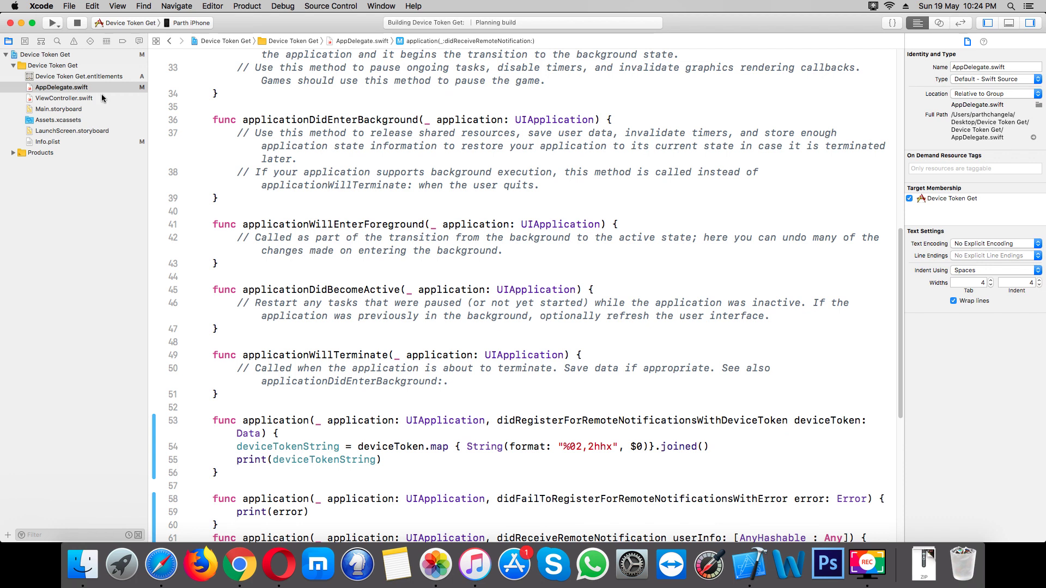
pyautogui.click(1008, 24)
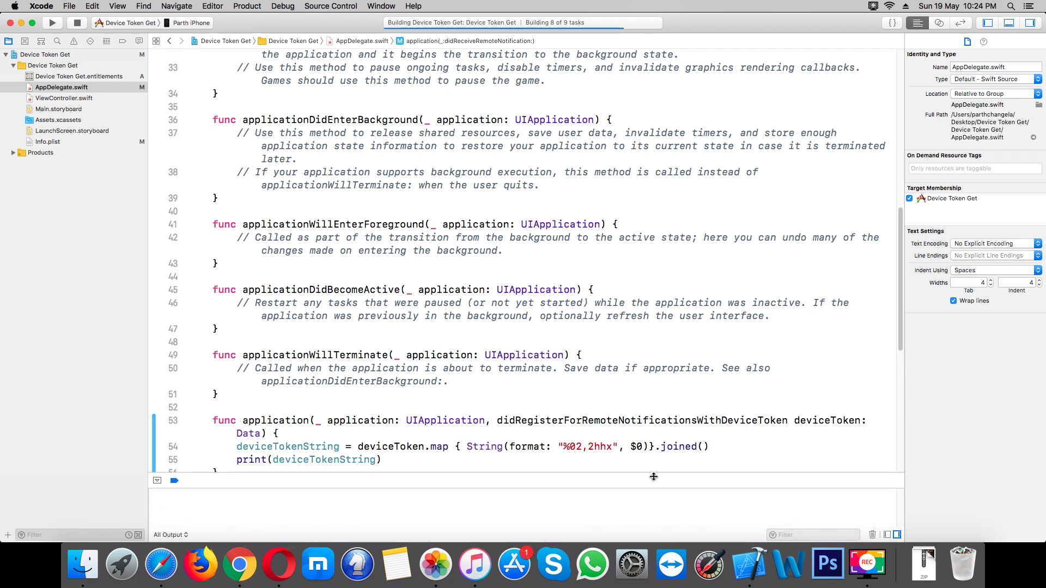
pyautogui.moveTo(654, 478); pyautogui.dragTo(663, 331)
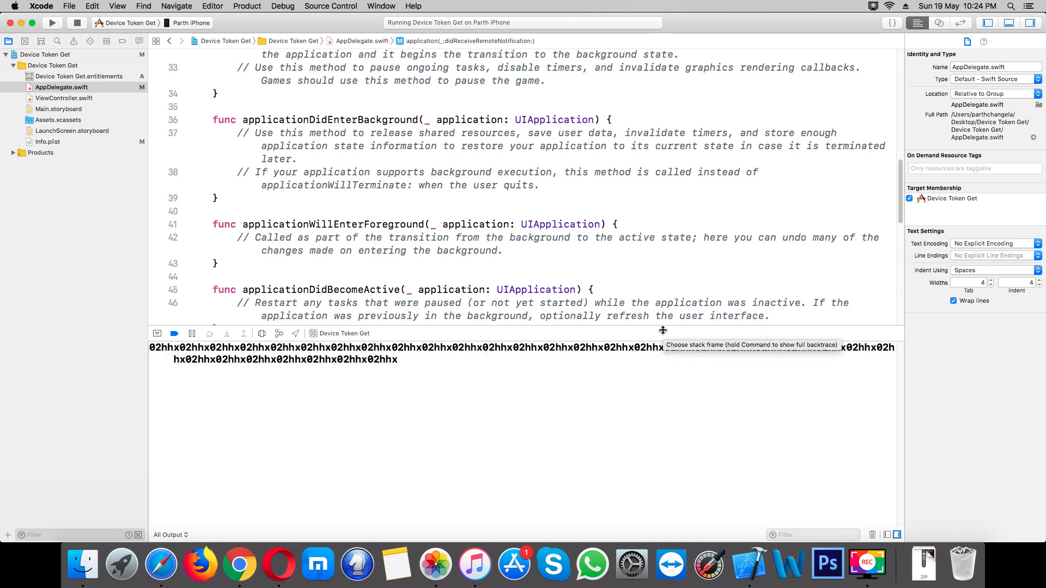
# Select the printed token output, shrink the console, and place the caret on line 55
pyautogui.tripleClick(532, 348)
pyautogui.moveTo(559, 329); pyautogui.dragTo(568, 496)
pyautogui.scroll(3, 380, 282)
pyautogui.scroll(-5, 382, 281)
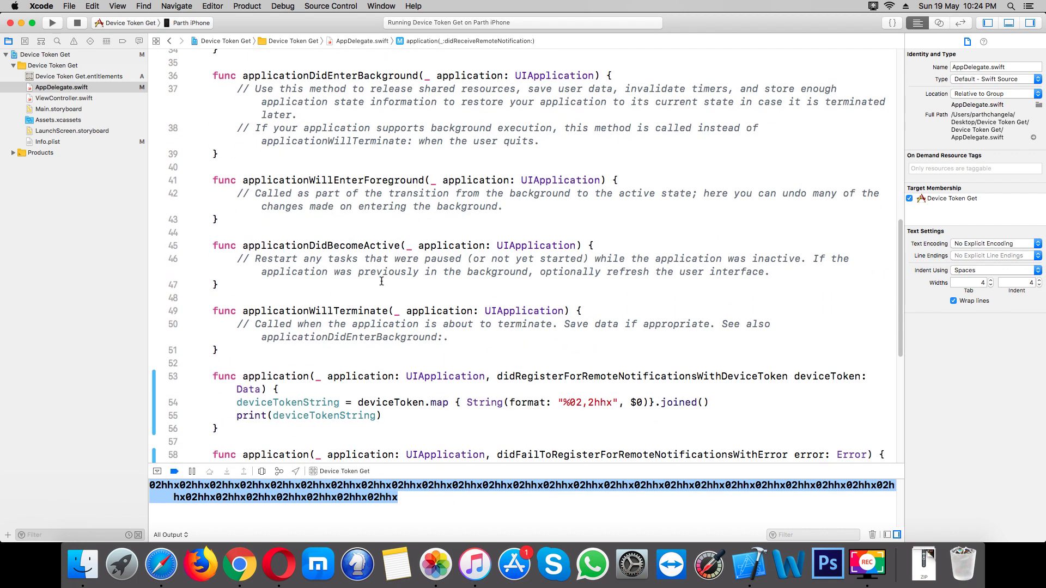
pyautogui.scroll(-5, 381, 281)
pyautogui.click(325, 251)
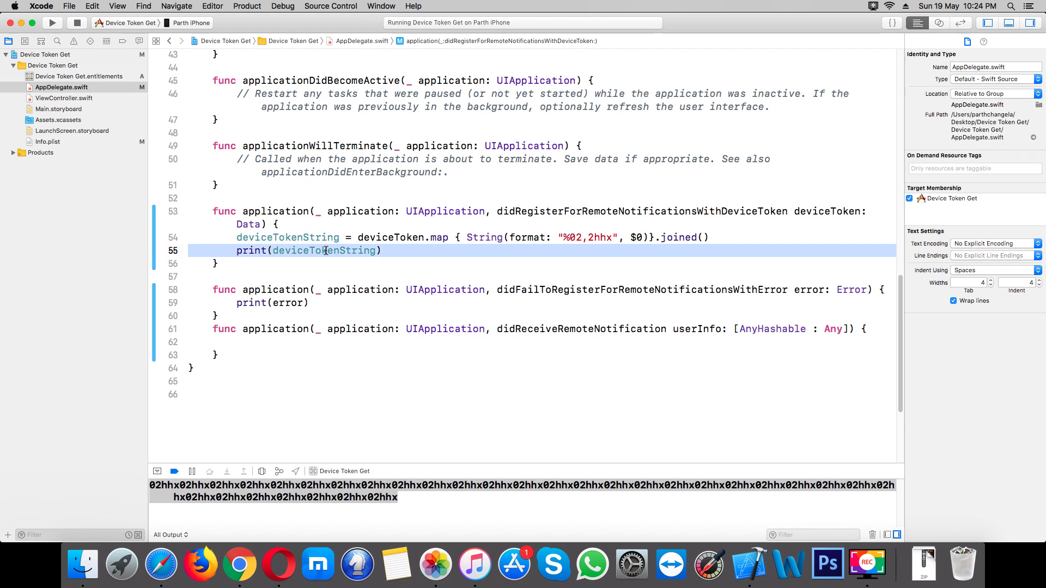
# Change line 55 to print("deviceTokenString \(deviceTokenString)") and rerun the app
pyautogui.doubleClick(325, 251)
pyautogui.press('super+c')
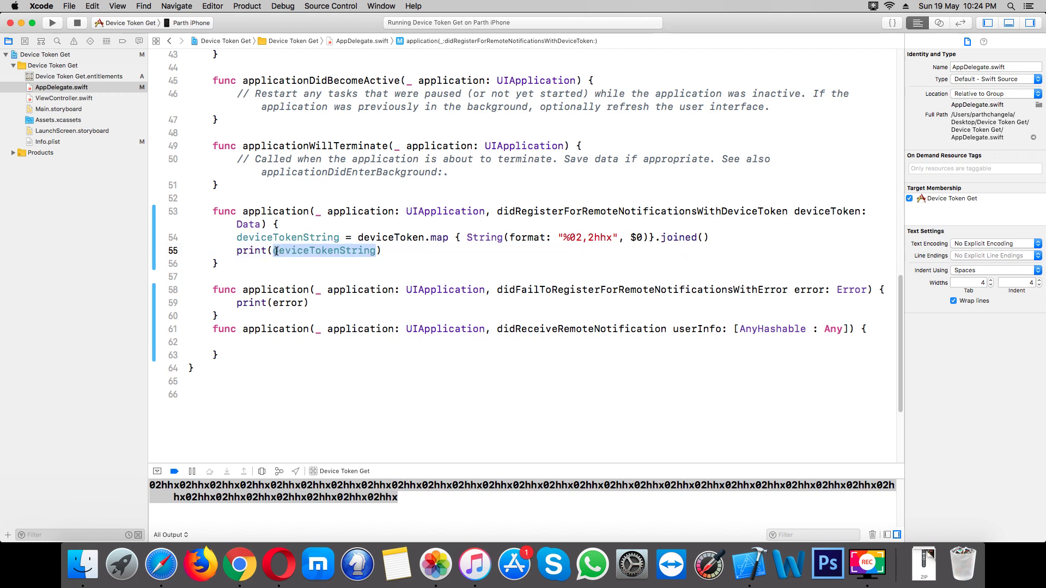
pyautogui.click(276, 251)
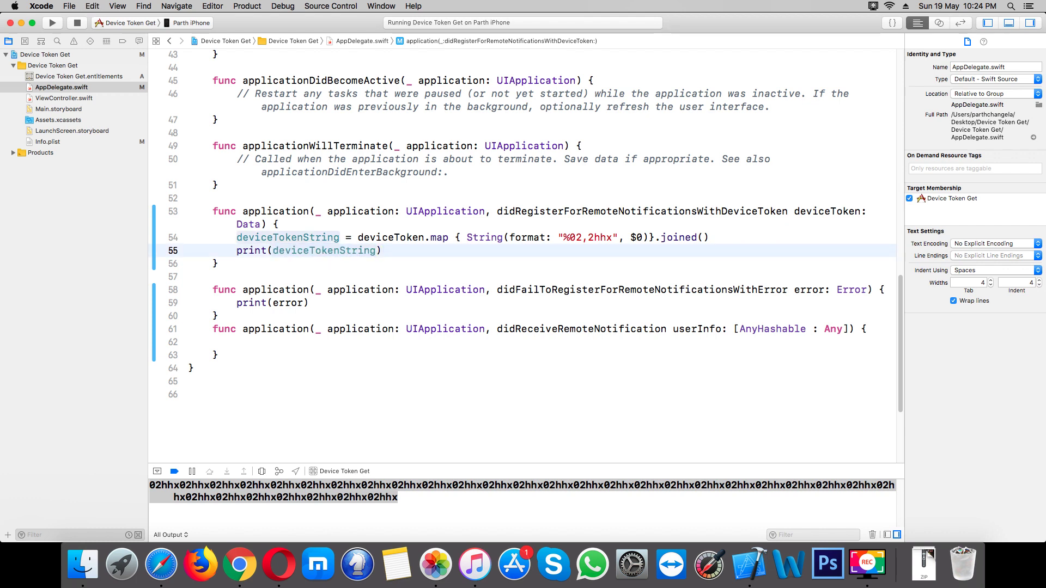
pyautogui.write('"')
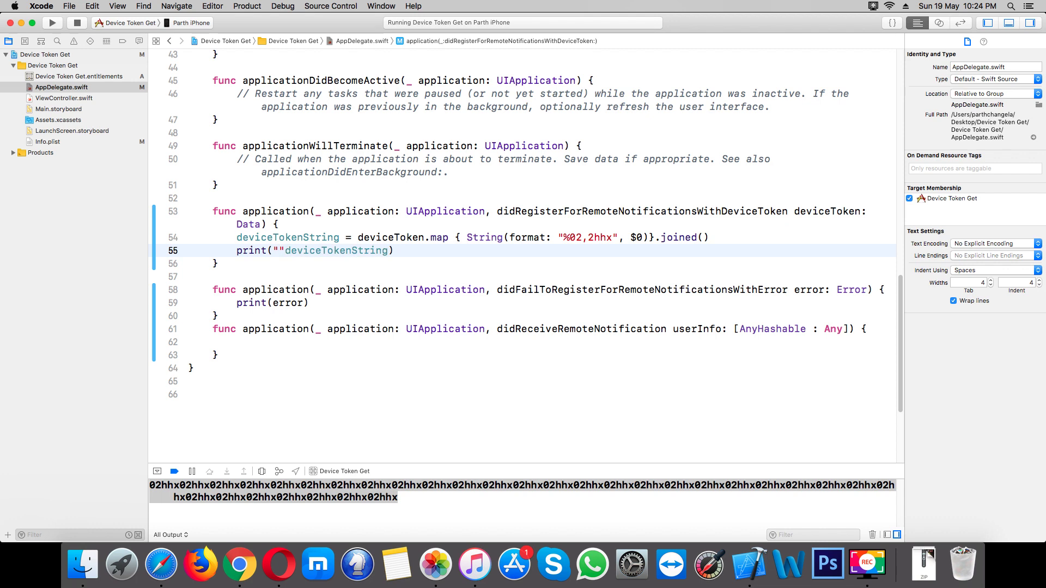
pyautogui.press('Delete')
pyautogui.press('super+Right')
pyautogui.write('"')
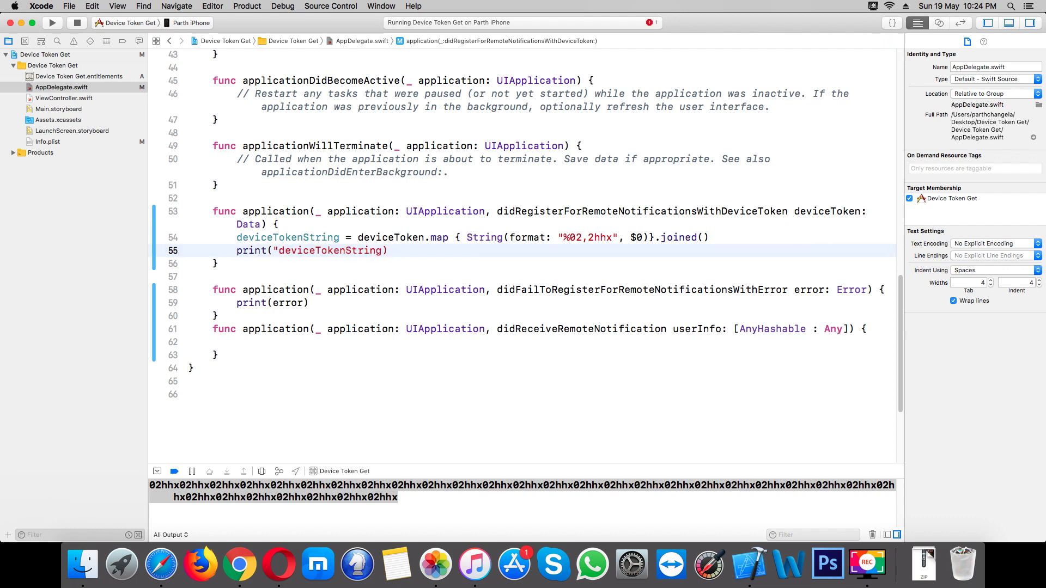
pyautogui.press('Right')
pyautogui.press('Right')
pyautogui.press('Right')
pyautogui.write('\\(')
pyautogui.write('device')
pyautogui.press('Return')
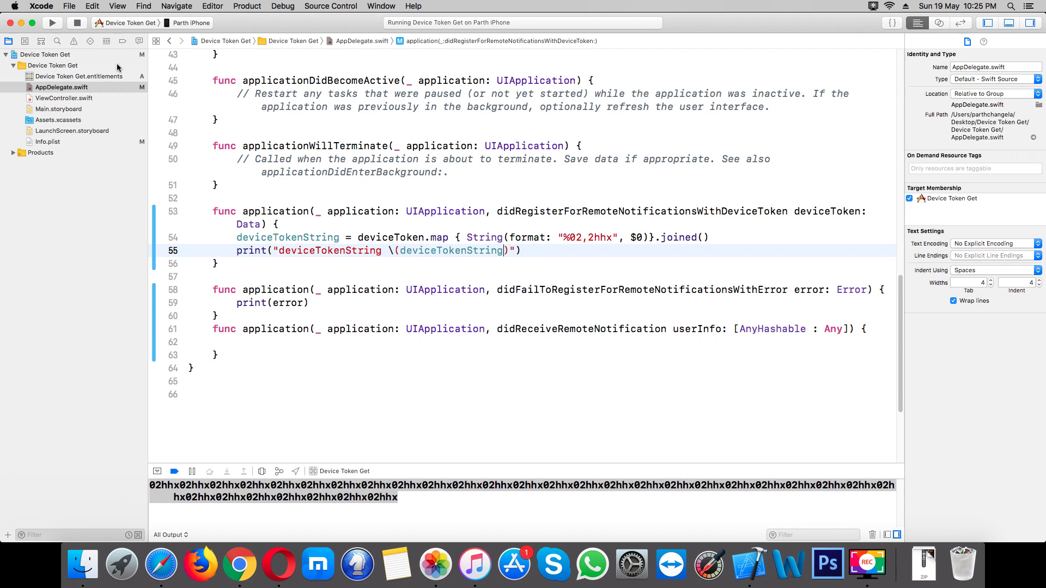
pyautogui.click(54, 24)
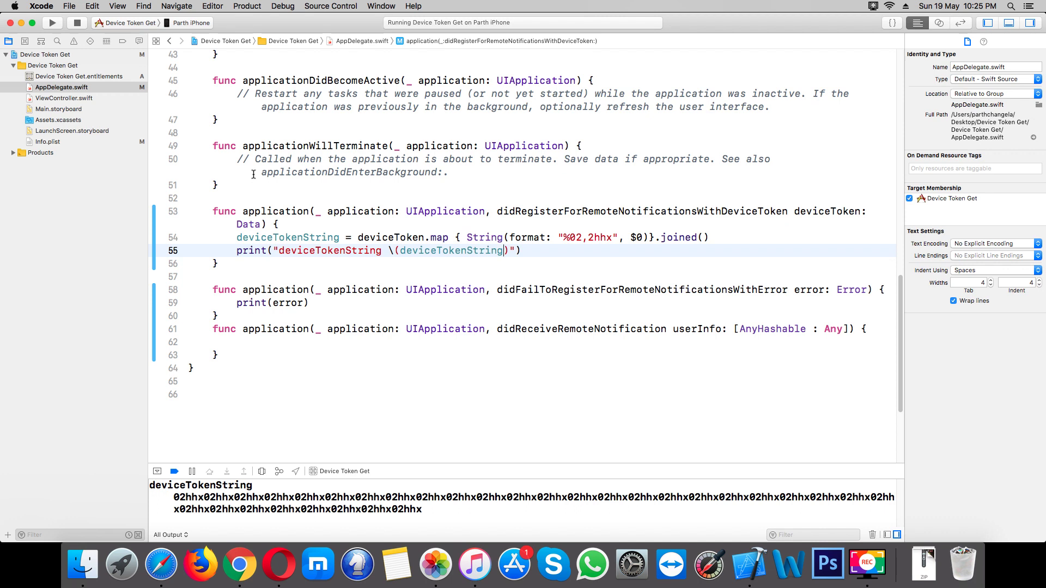
# Enlarge the console and select the hex token printed after the deviceTokenString label
pyautogui.moveTo(613, 465); pyautogui.dragTo(609, 373)
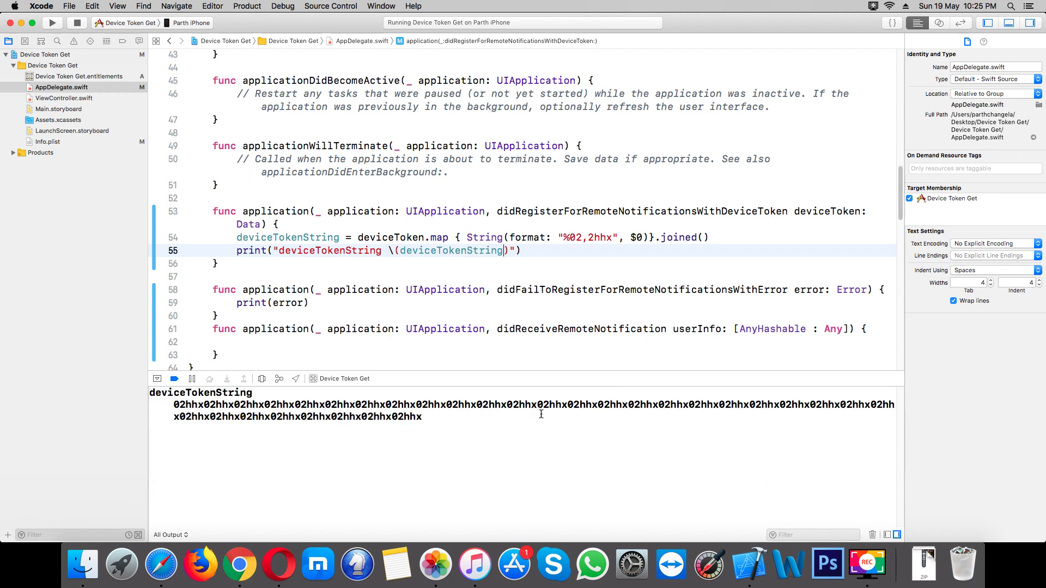
pyautogui.doubleClick(540, 412)
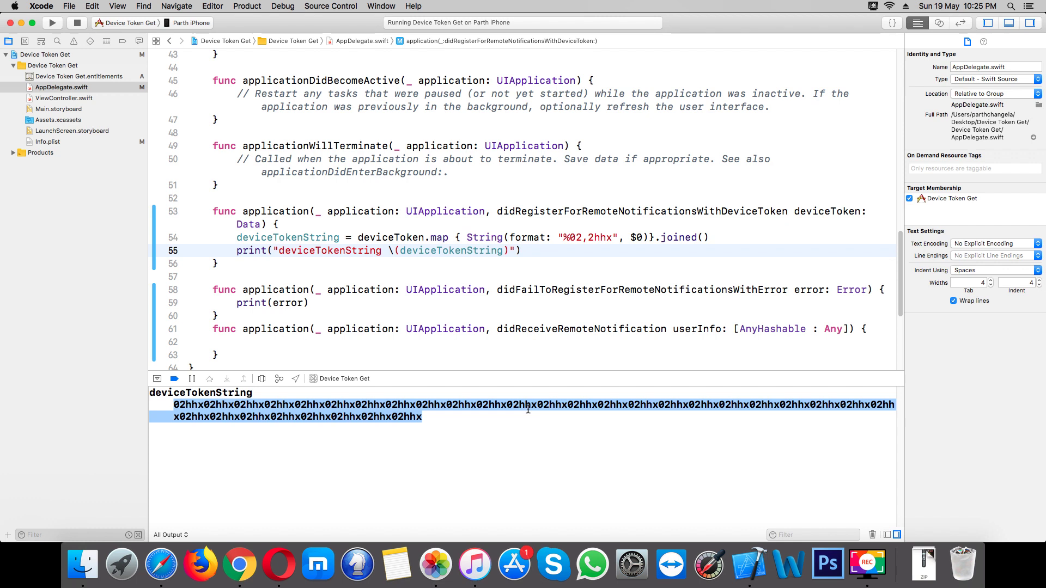
pyautogui.doubleClick(528, 410)
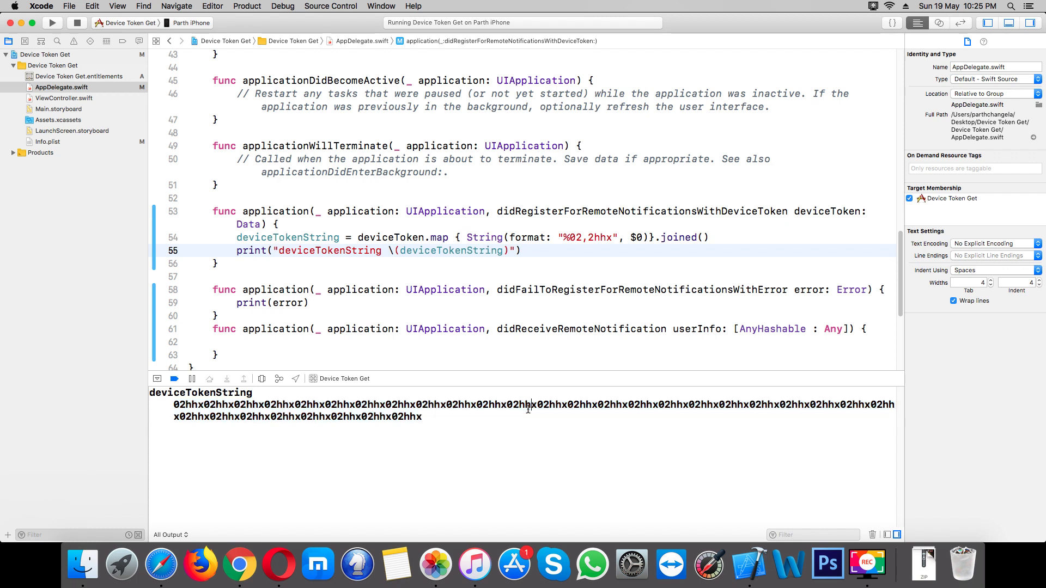
pyautogui.doubleClick(528, 409)
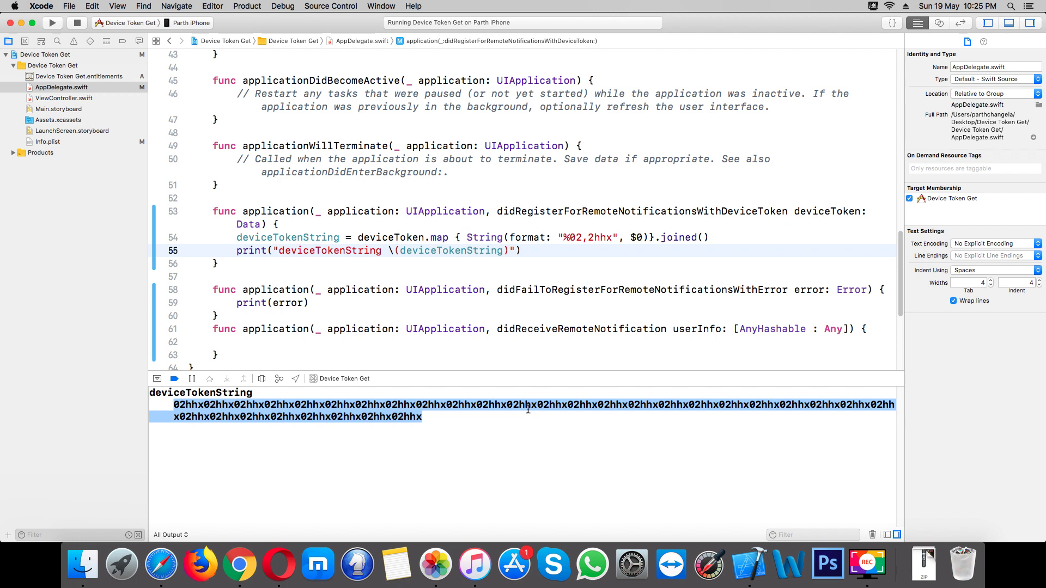